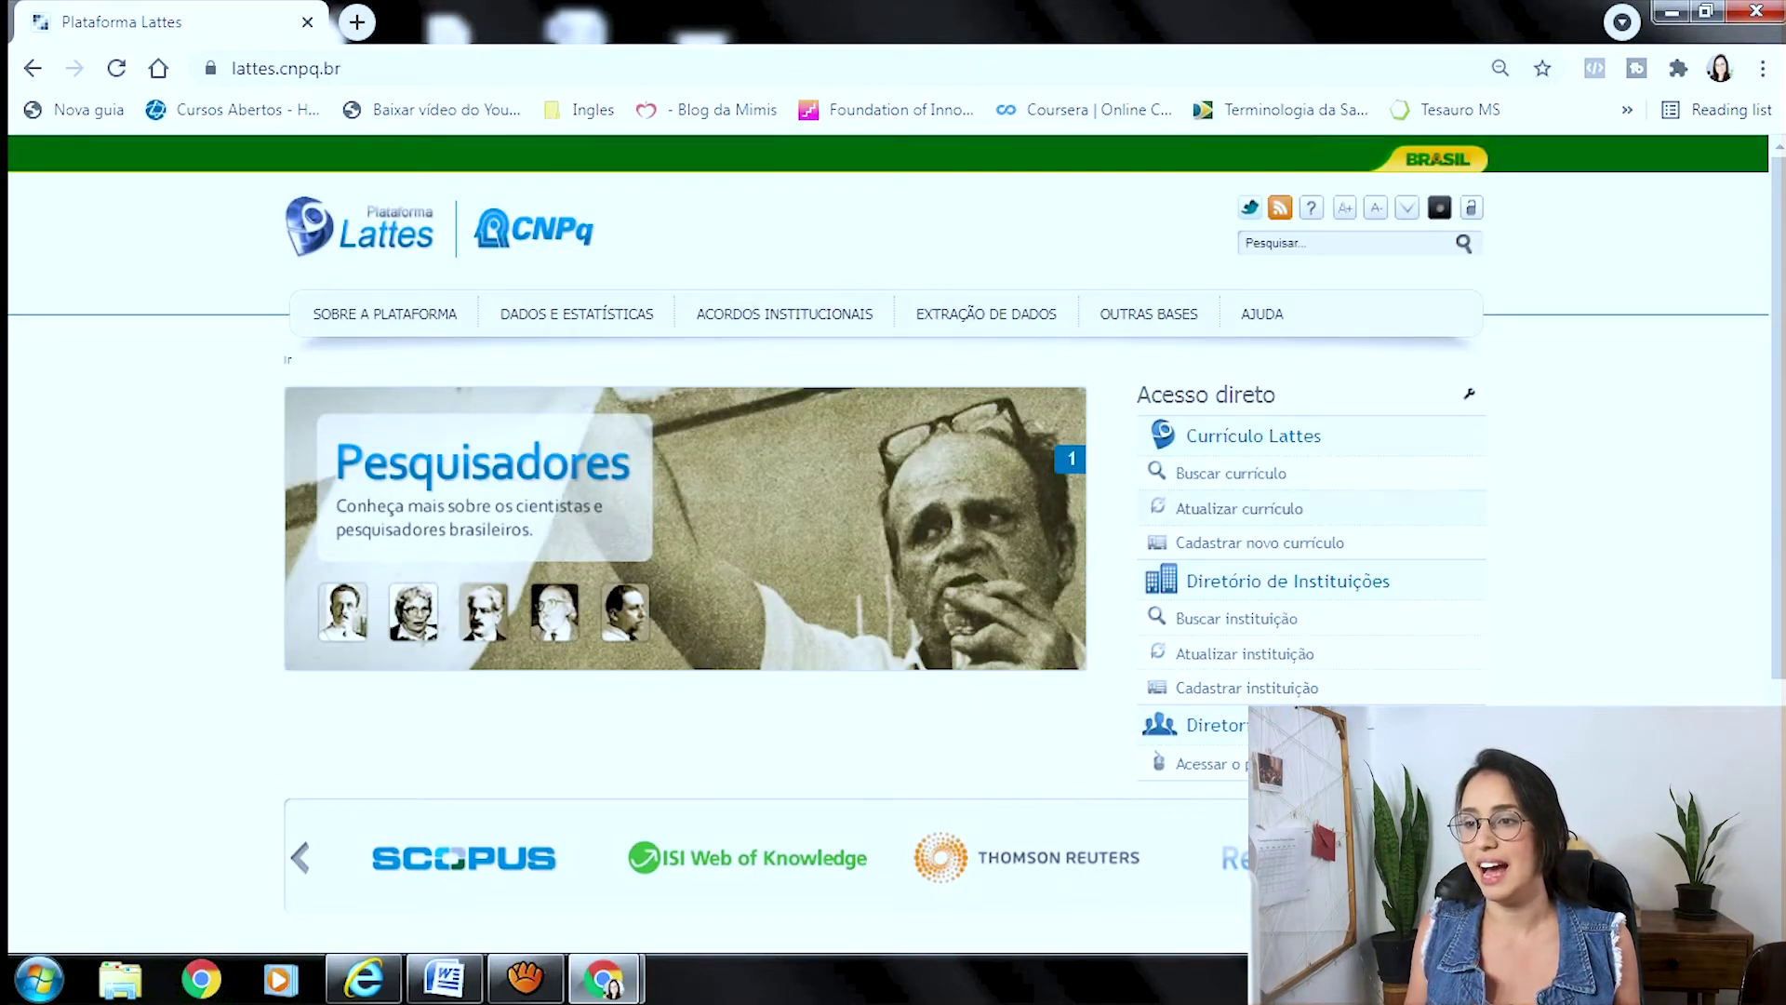
Open the Currículo Lattes update page and sign in with the saved login credentials
{"action": "left_click", "coordinate": [1238, 508]}
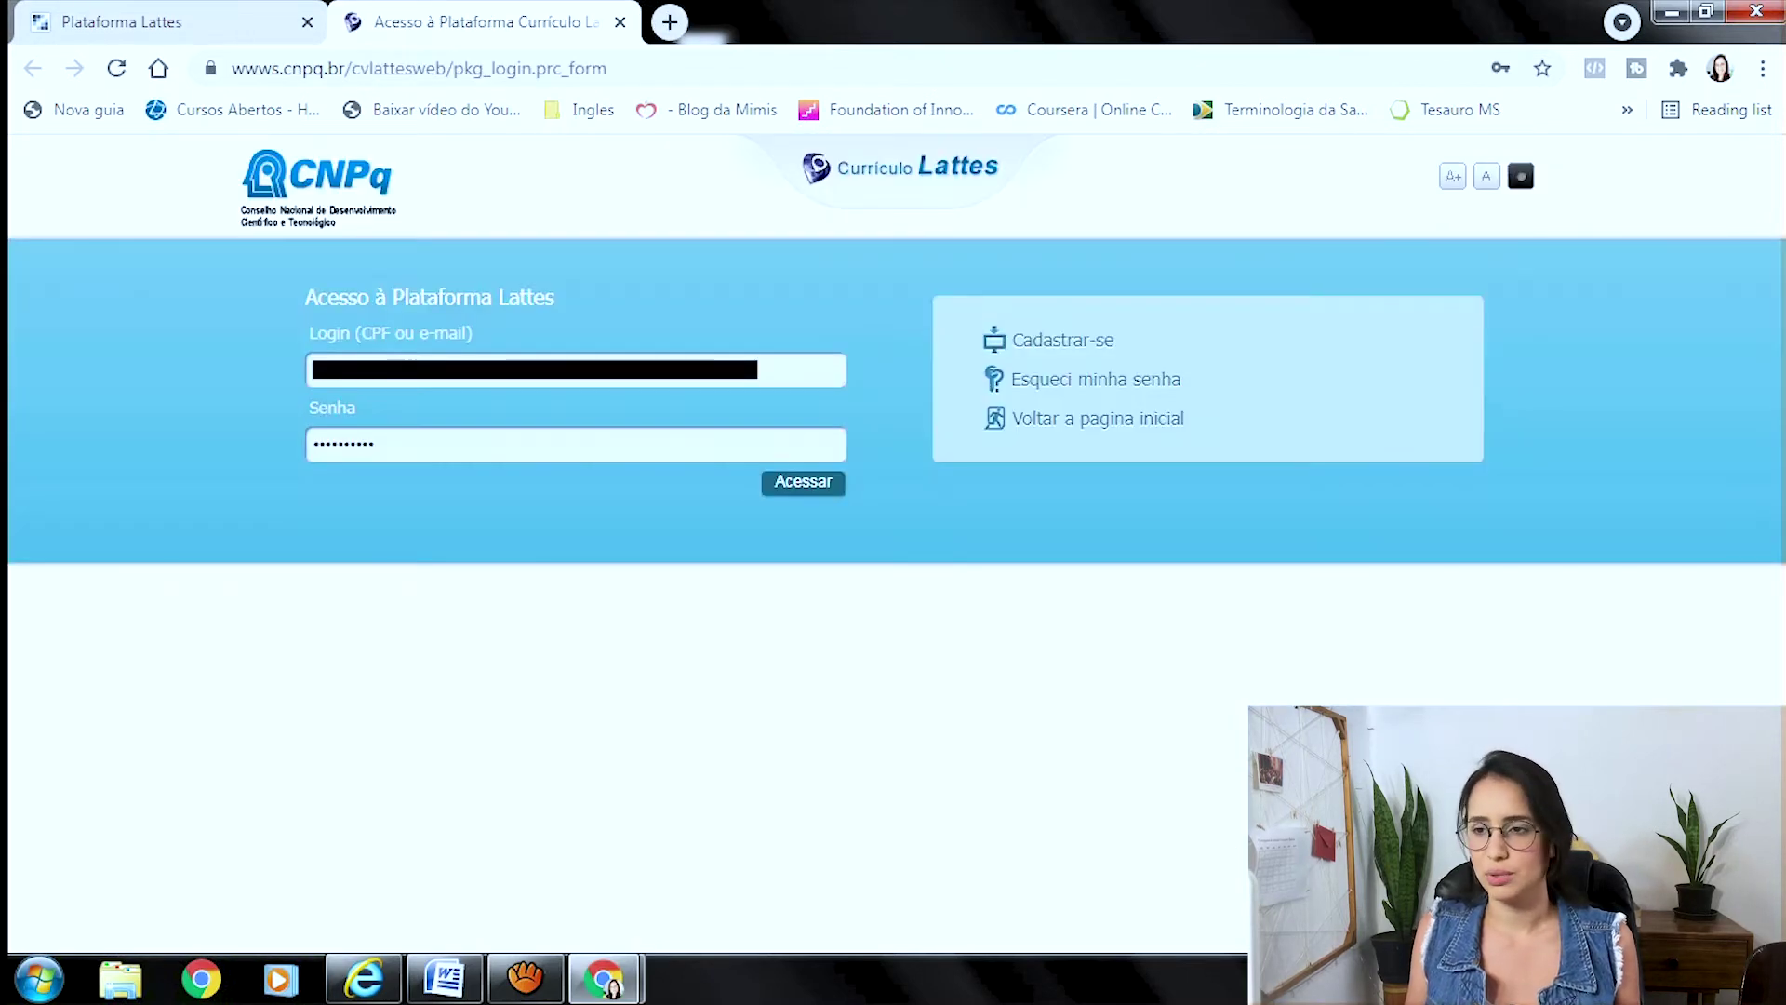
{"action": "left_click", "coordinate": [802, 481]}
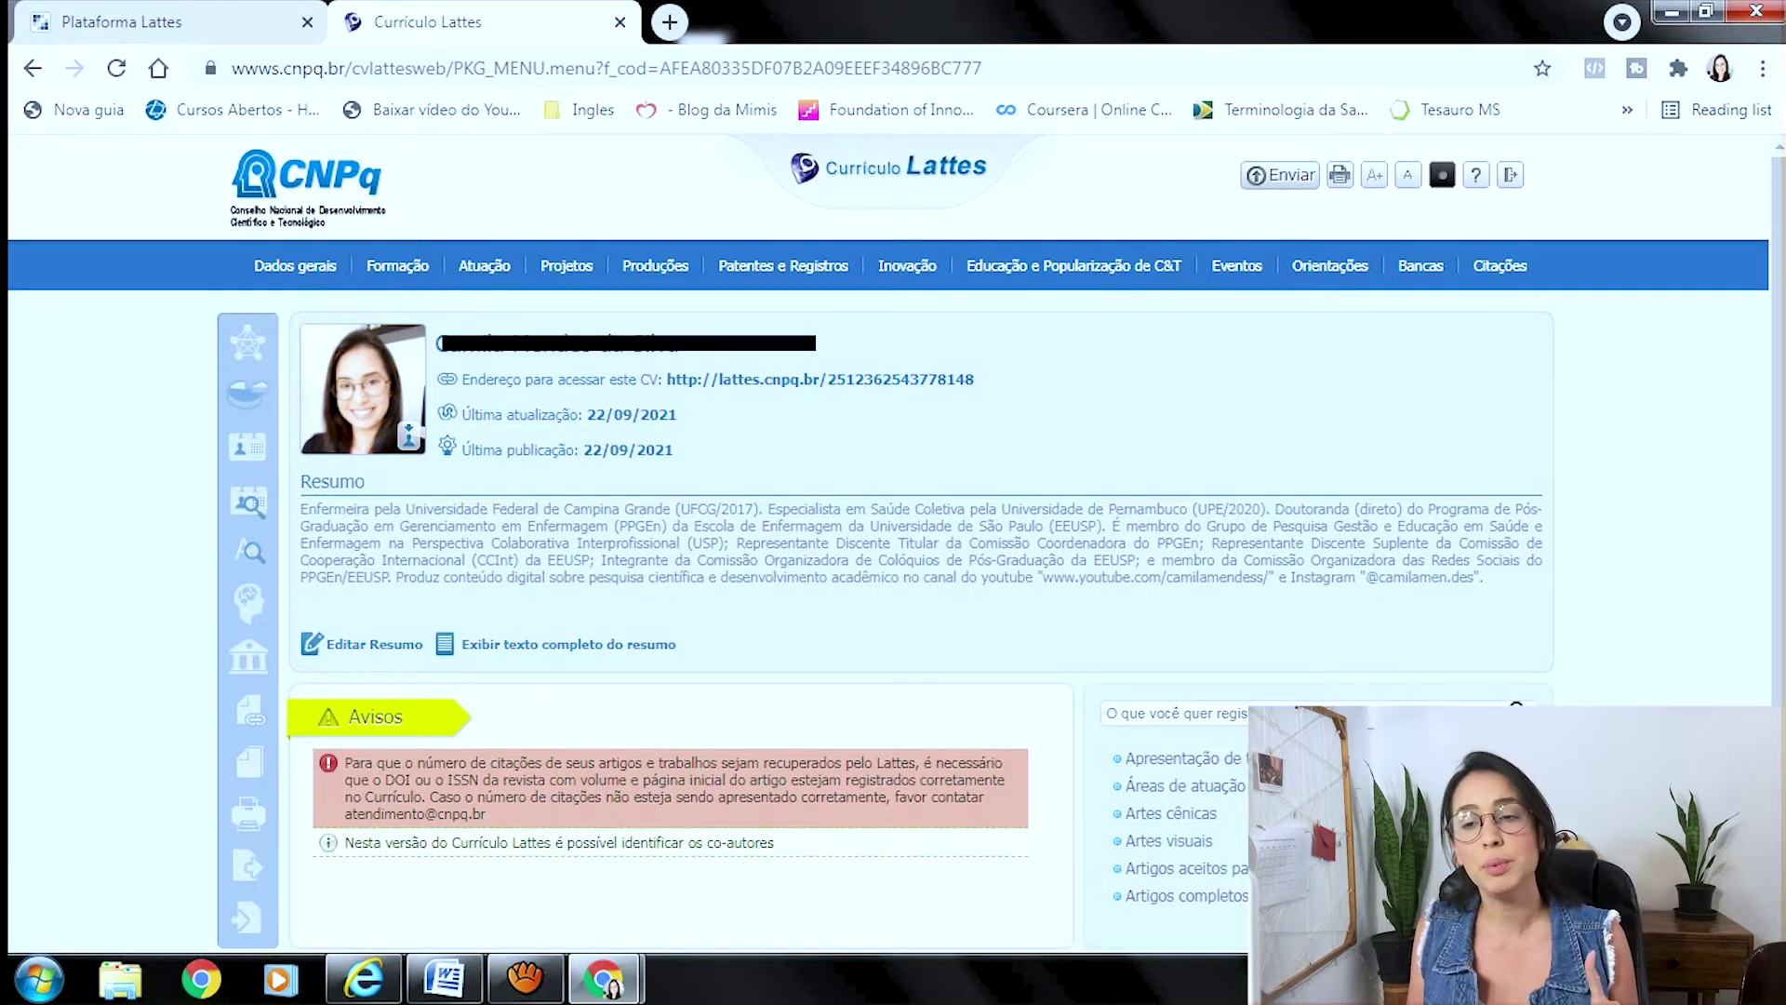
Open the Graduação entry from Universidade Federal de Campina Grande in the academic education (Formação acadêmica/titulação) list
{"action": "mouse_move", "coordinate": [397, 265]}
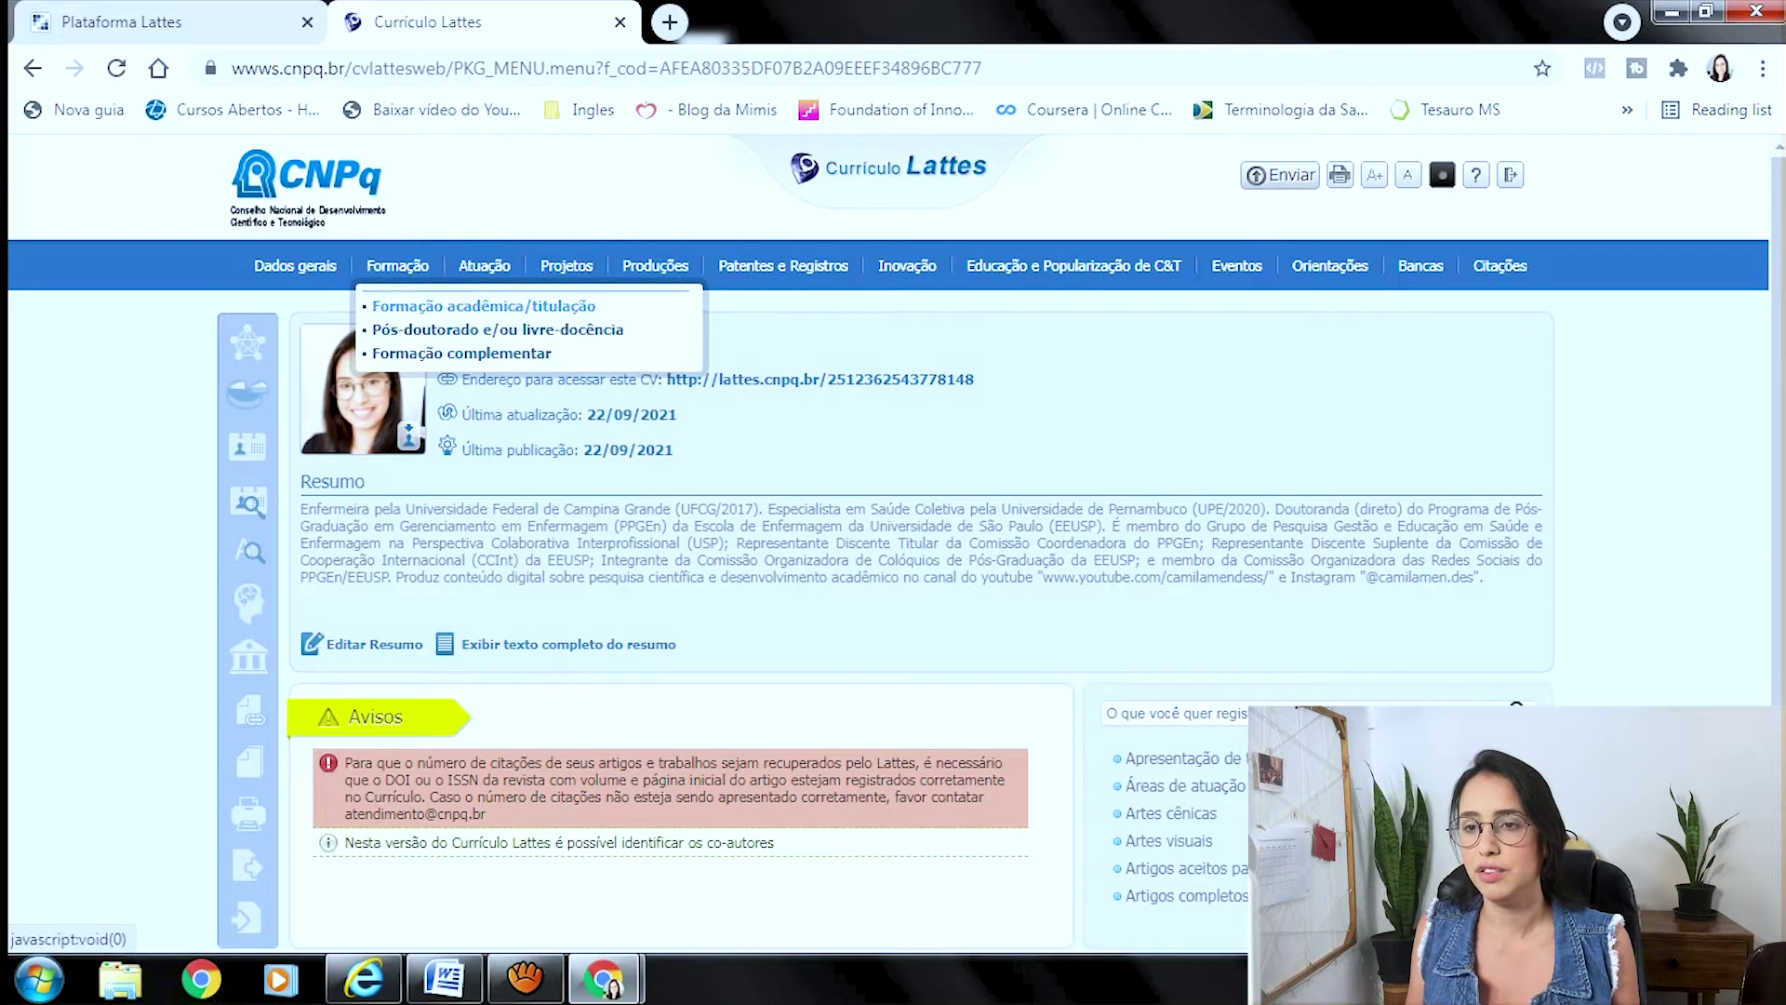
{"action": "left_click", "coordinate": [483, 306]}
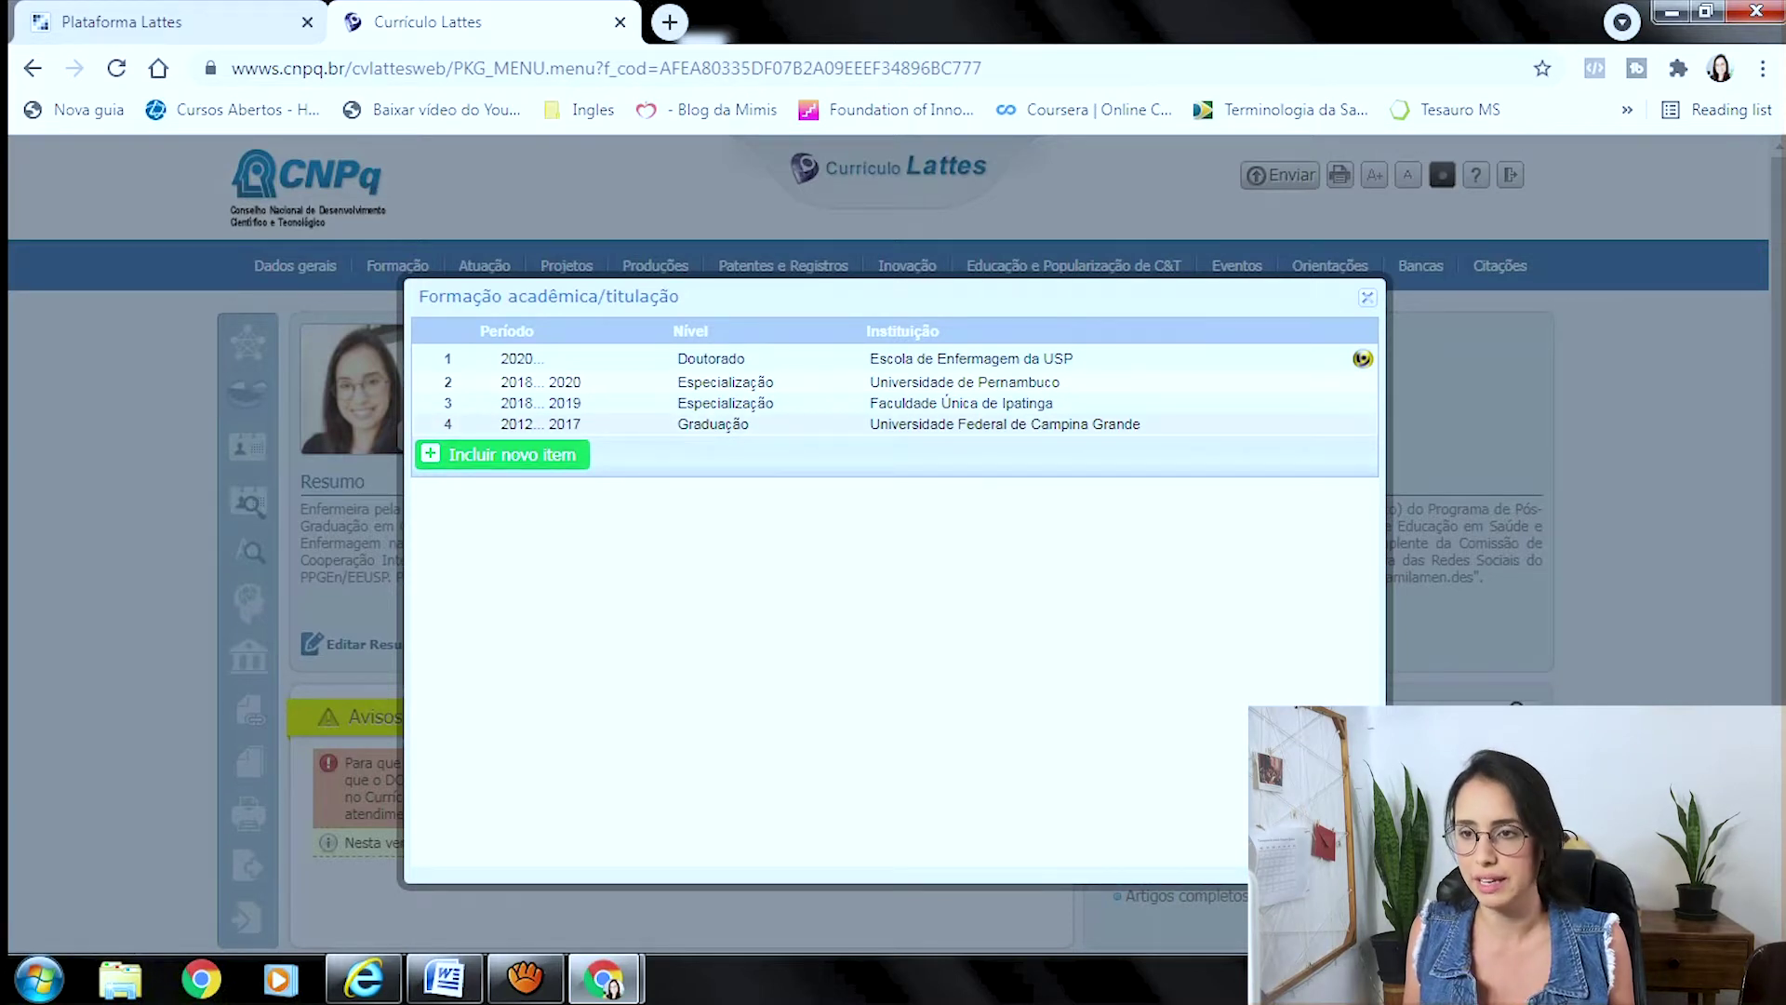
{"action": "left_click", "coordinate": [713, 424]}
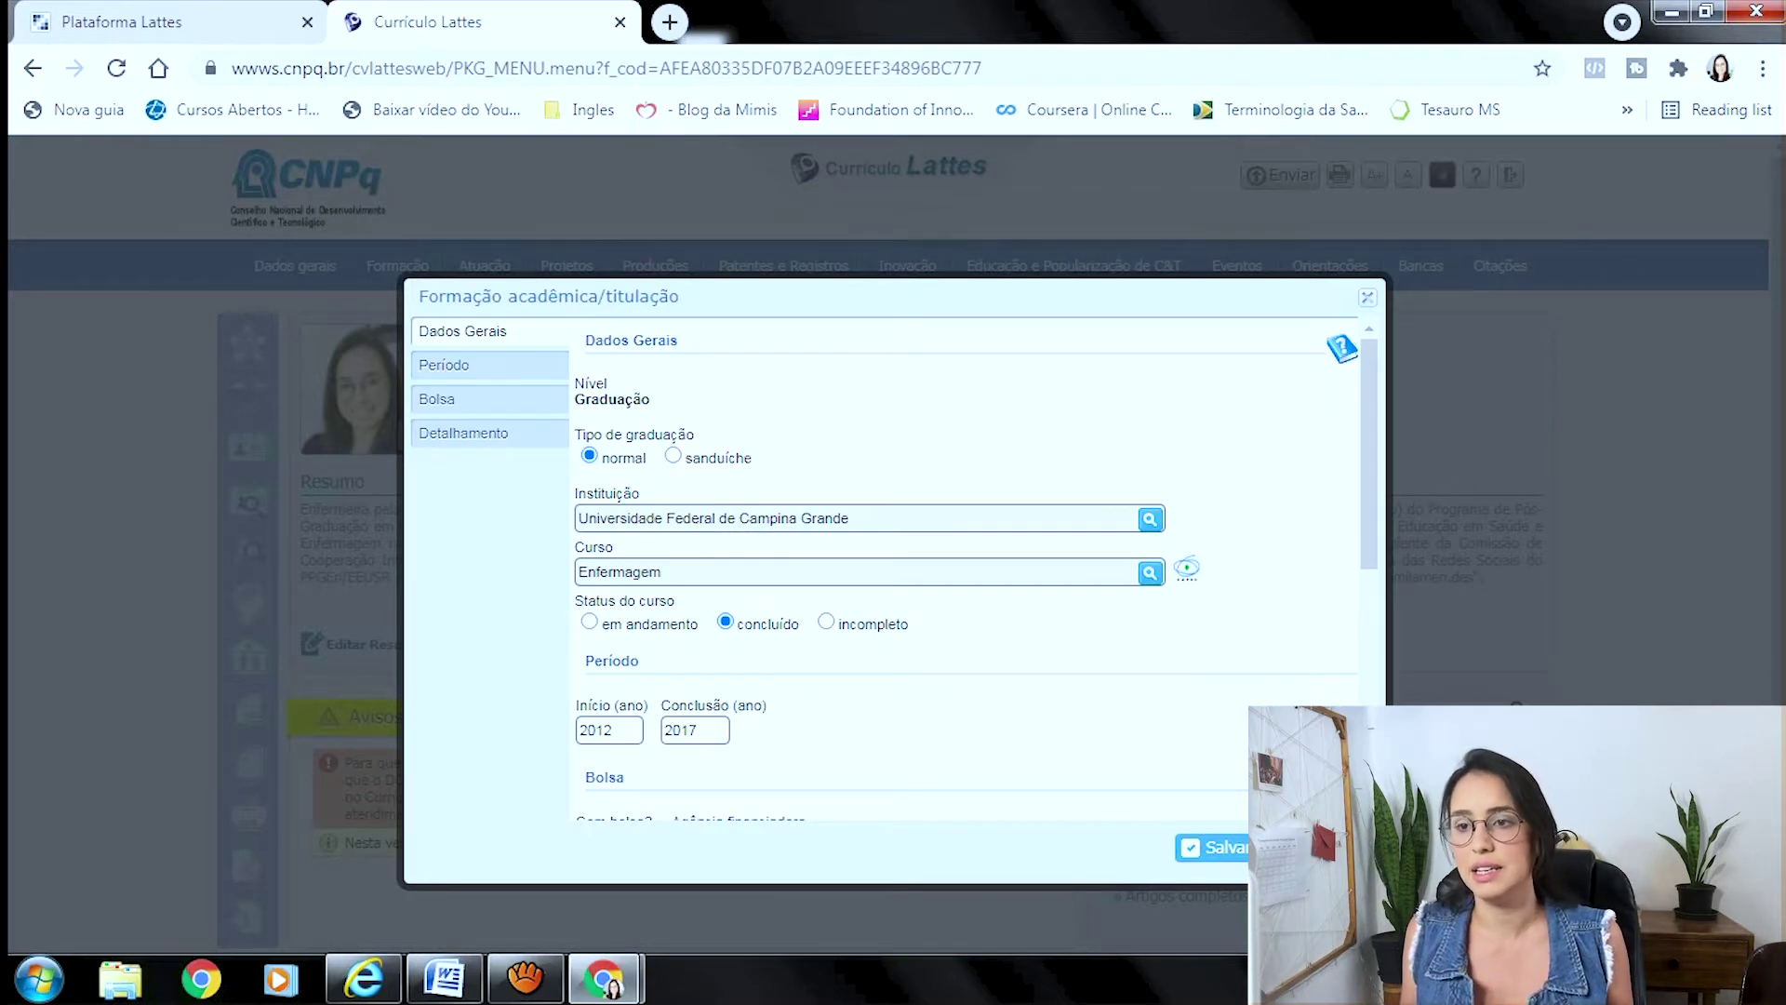
Review the degree entry's level, graduation type, course status, period, scholarship and details sections, and close the academic education dialogs
{"action": "left_click_drag", "start_coordinate": [575, 382], "coordinate": [655, 435]}
{"action": "left_click", "coordinate": [655, 434]}
{"action": "scroll", "coordinate": [930, 568], "scroll_direction": "down", "scroll_amount": 1}
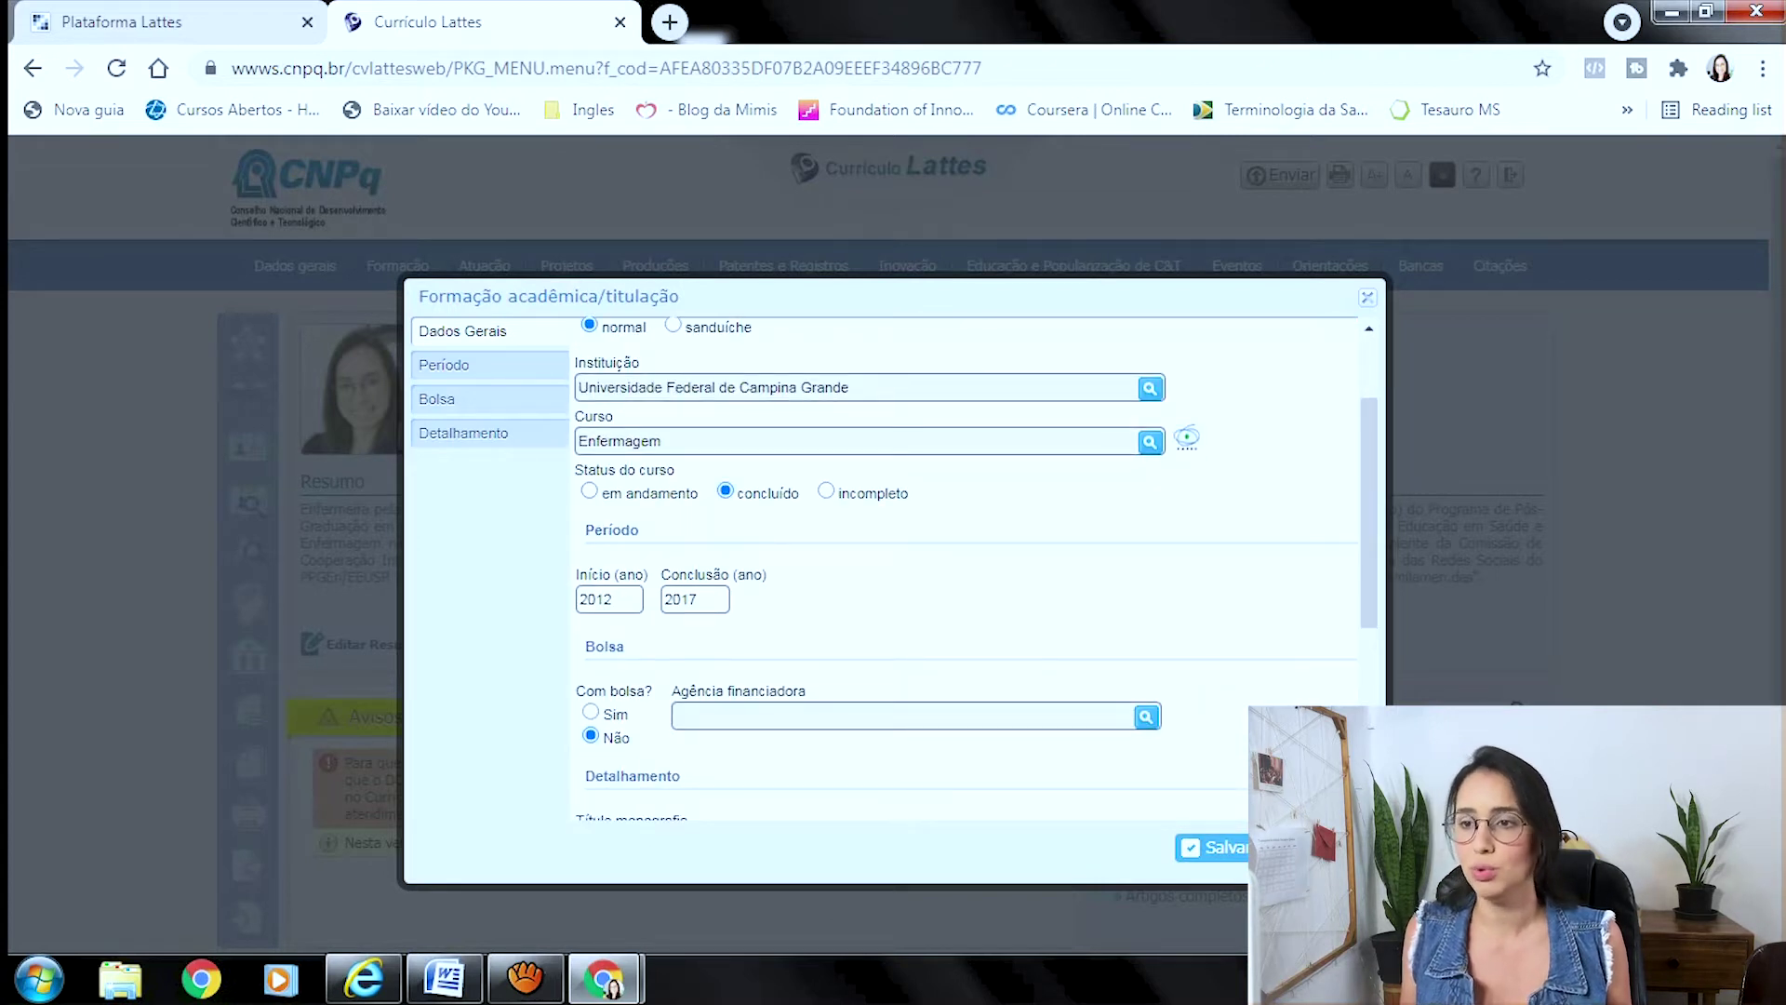
{"action": "left_click_drag", "start_coordinate": [575, 469], "coordinate": [658, 493]}
{"action": "left_click", "coordinate": [657, 493]}
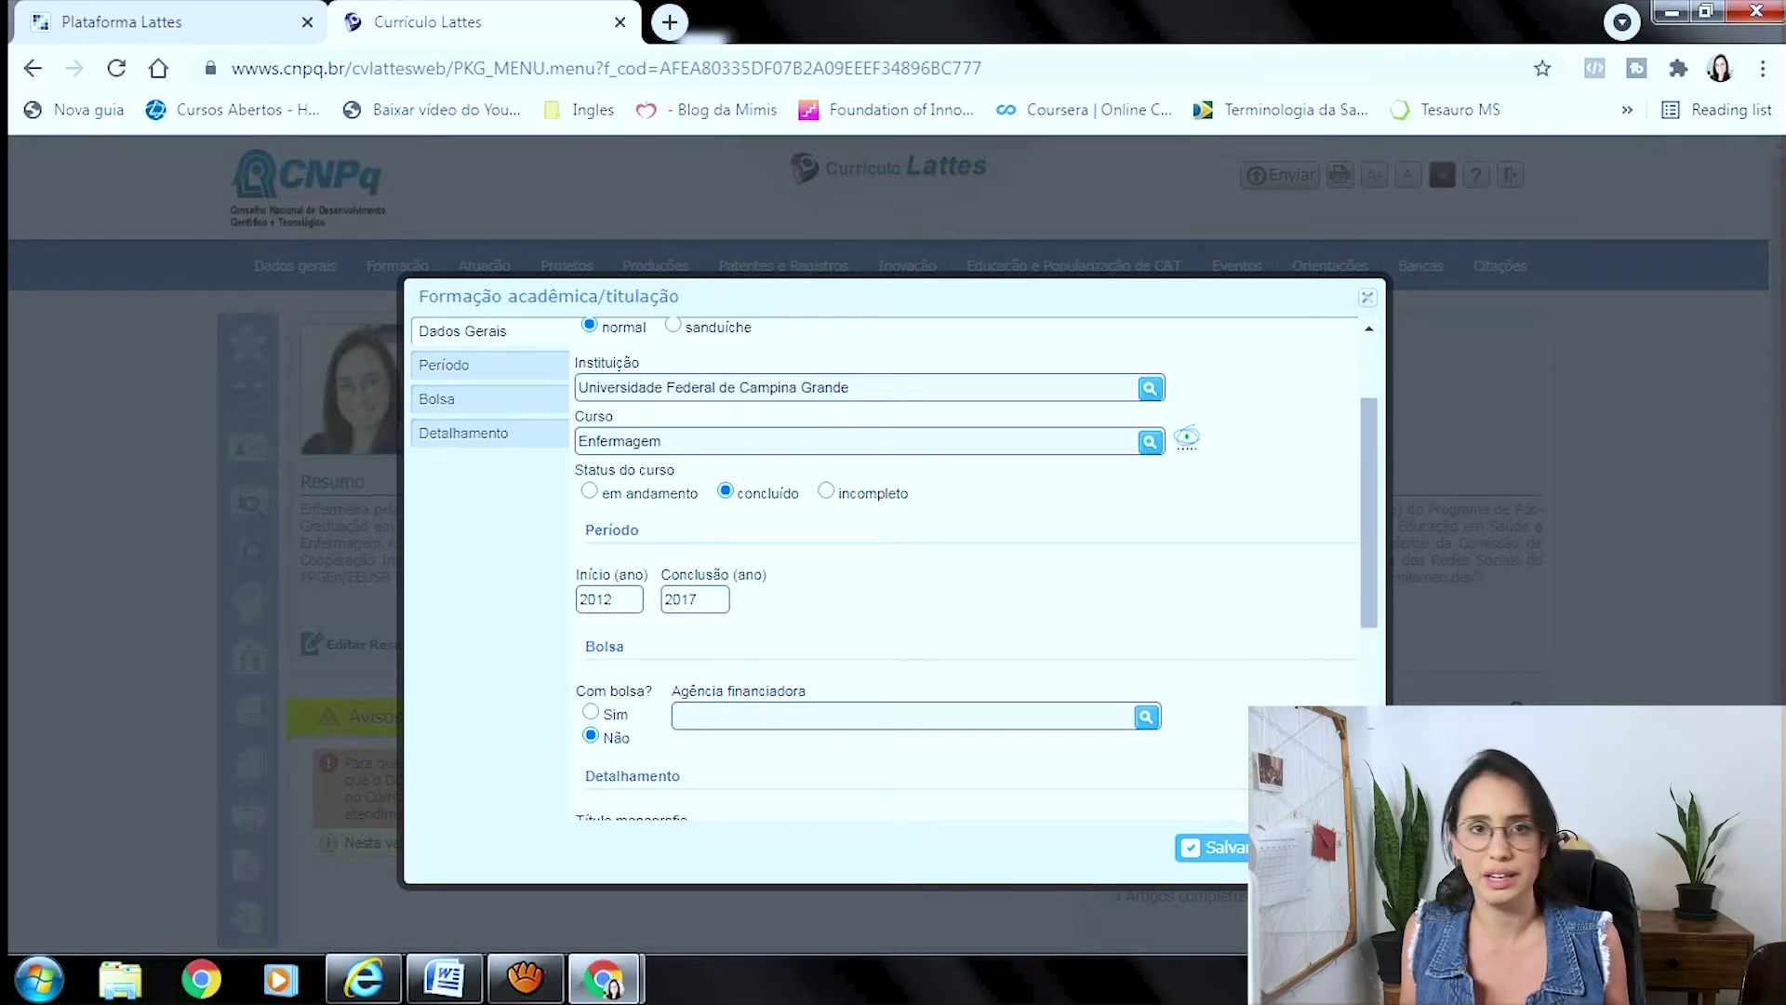
{"action": "scroll", "coordinate": [968, 568], "scroll_direction": "down", "scroll_amount": 1}
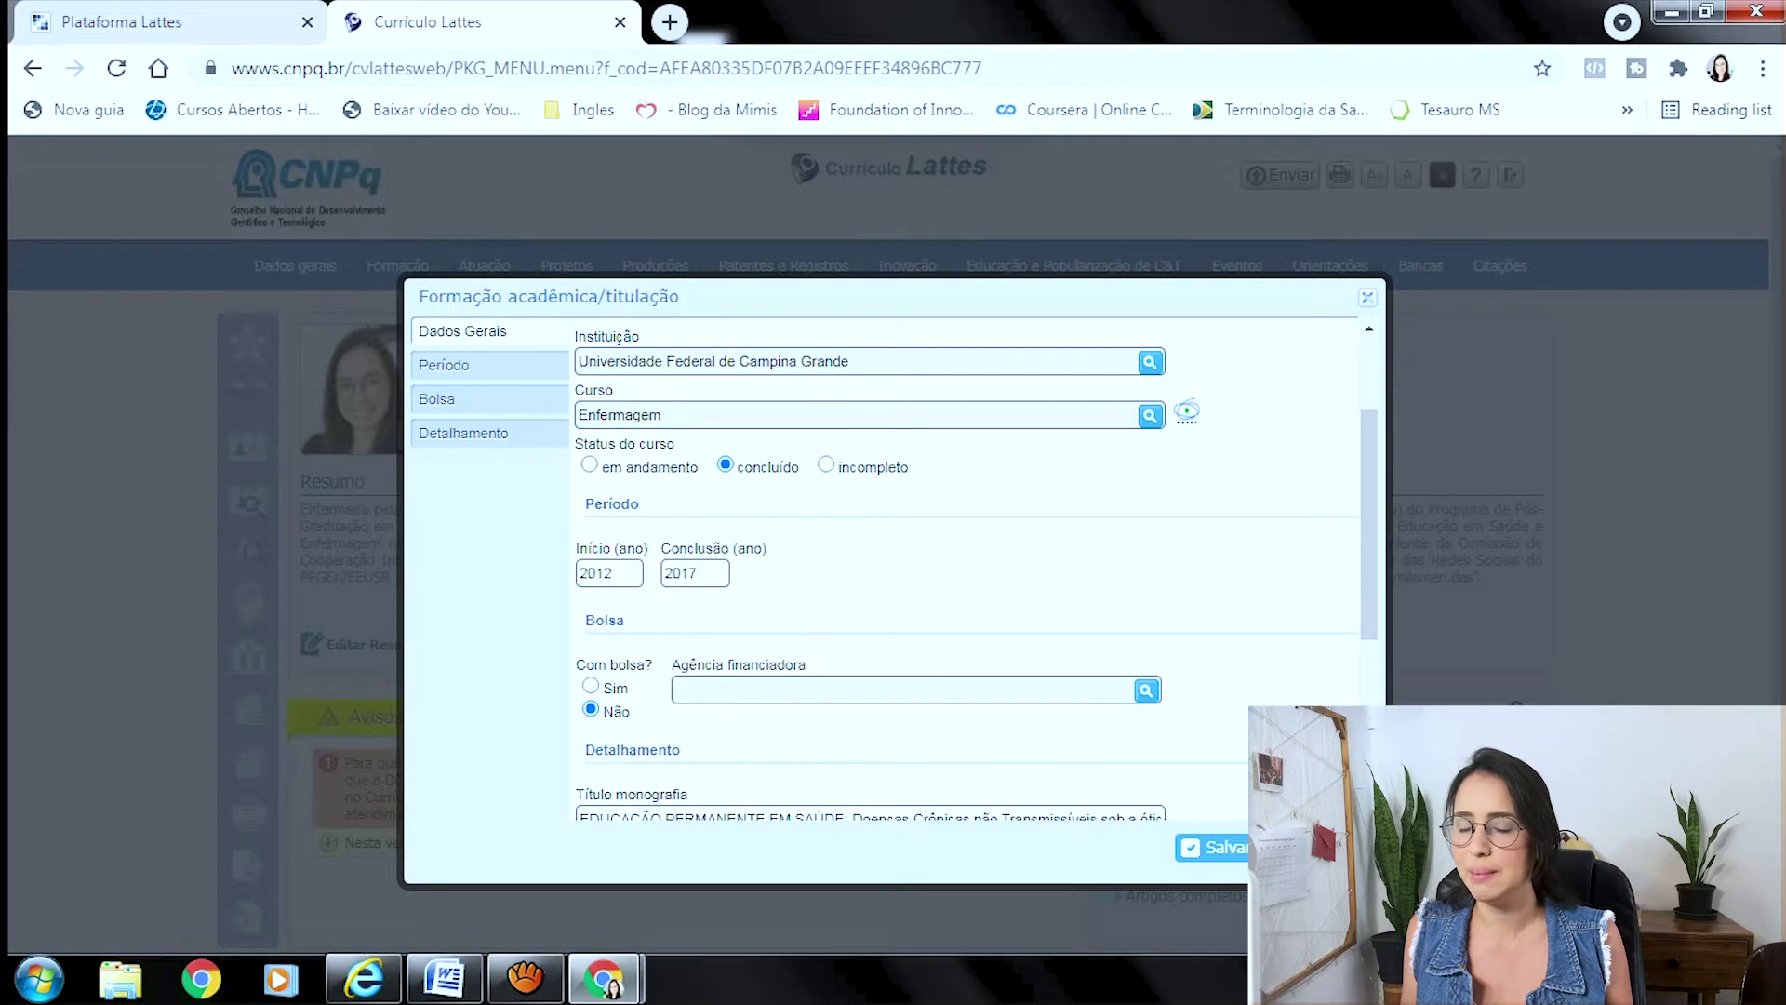
{"action": "left_click_drag", "start_coordinate": [595, 750], "coordinate": [666, 750]}
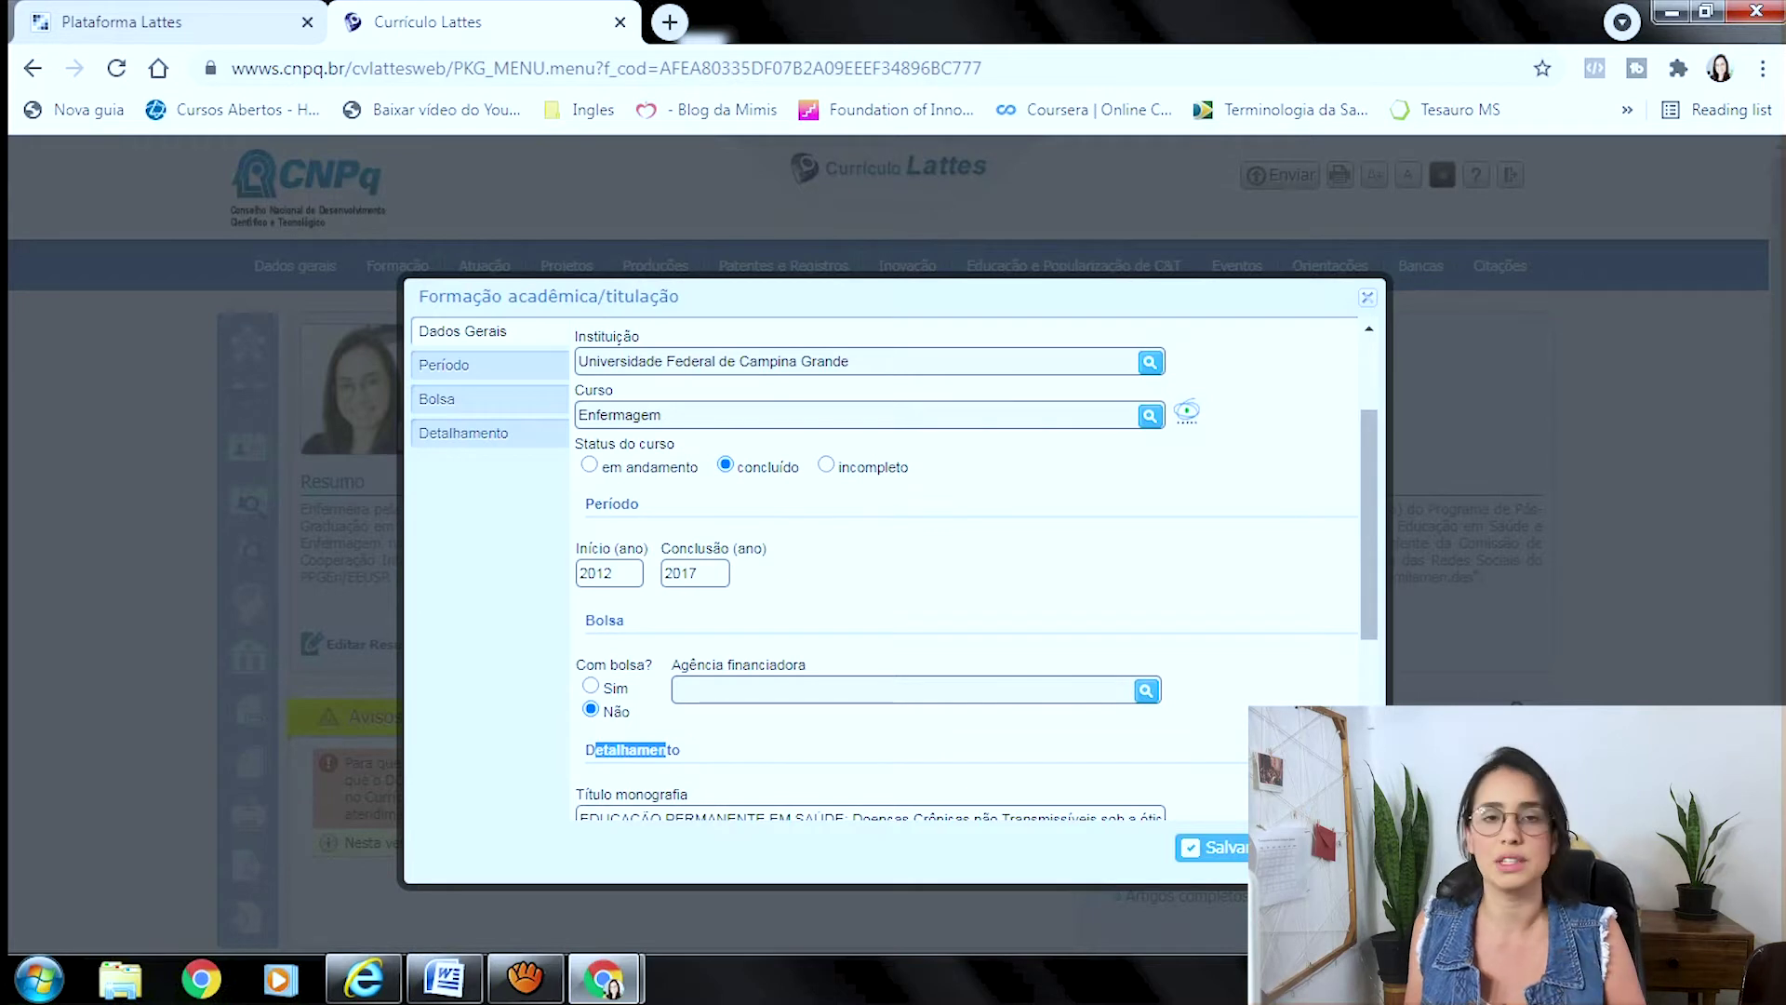
{"action": "scroll", "coordinate": [967, 559], "scroll_direction": "up", "scroll_amount": 3}
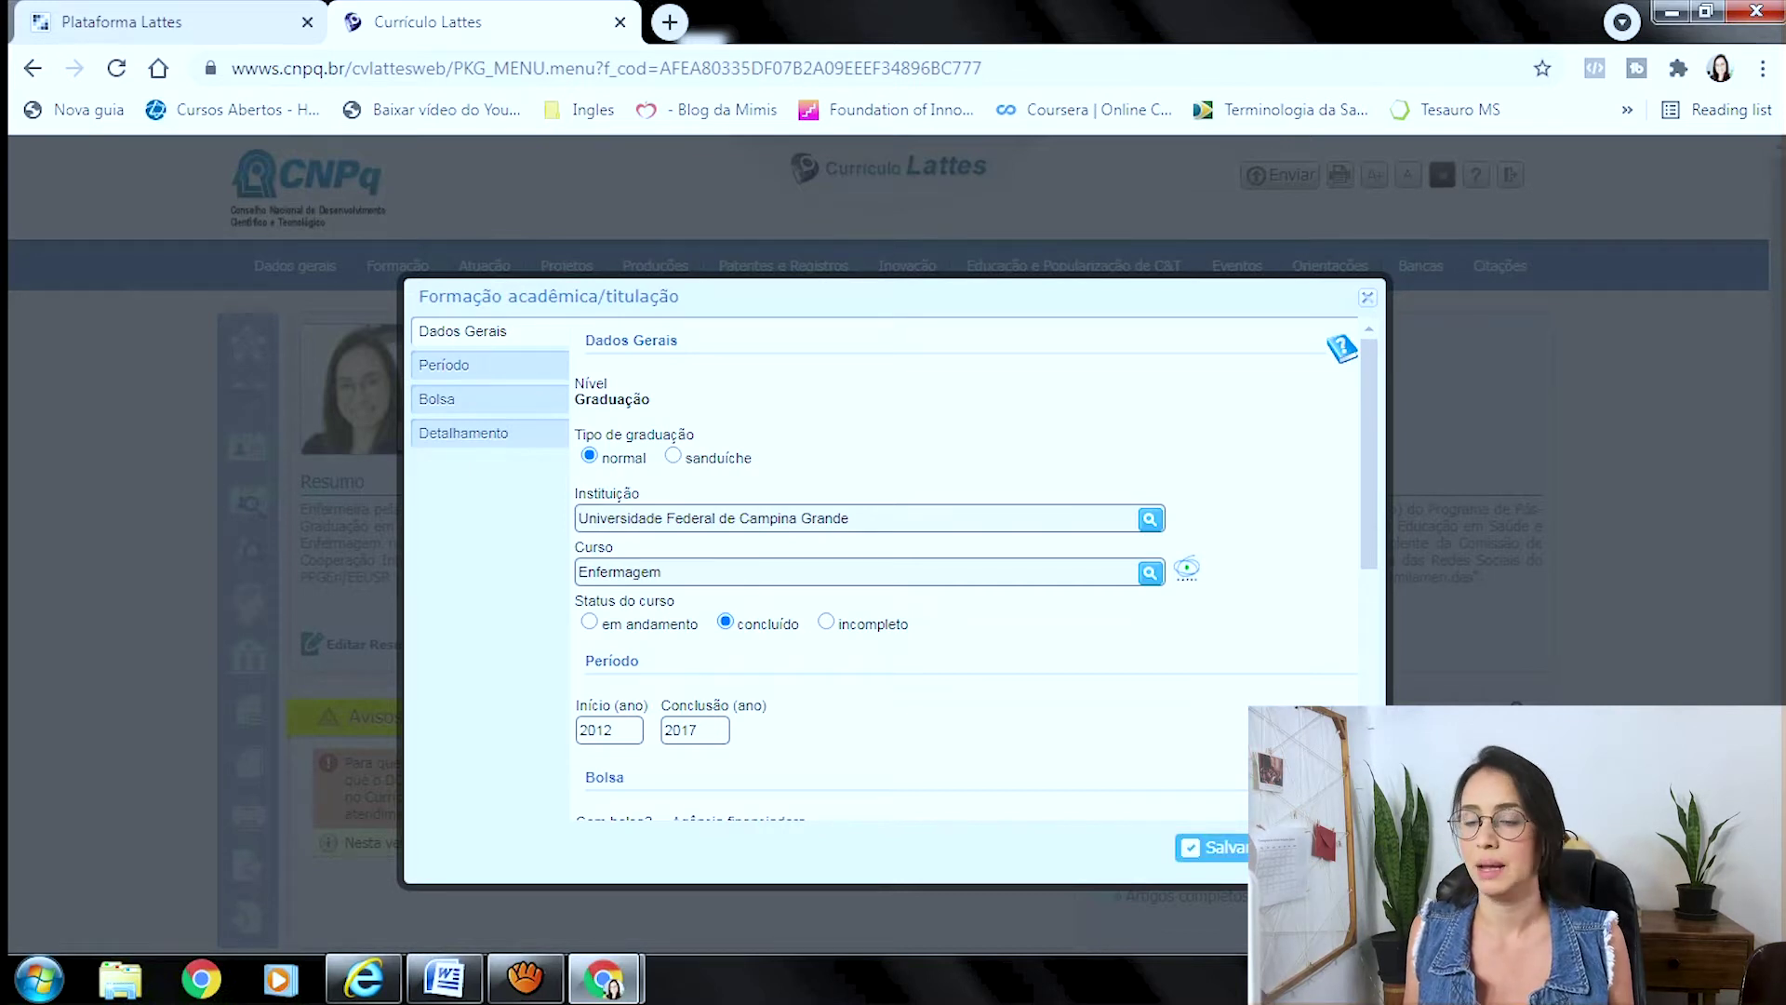
{"action": "key", "text": "Escape"}
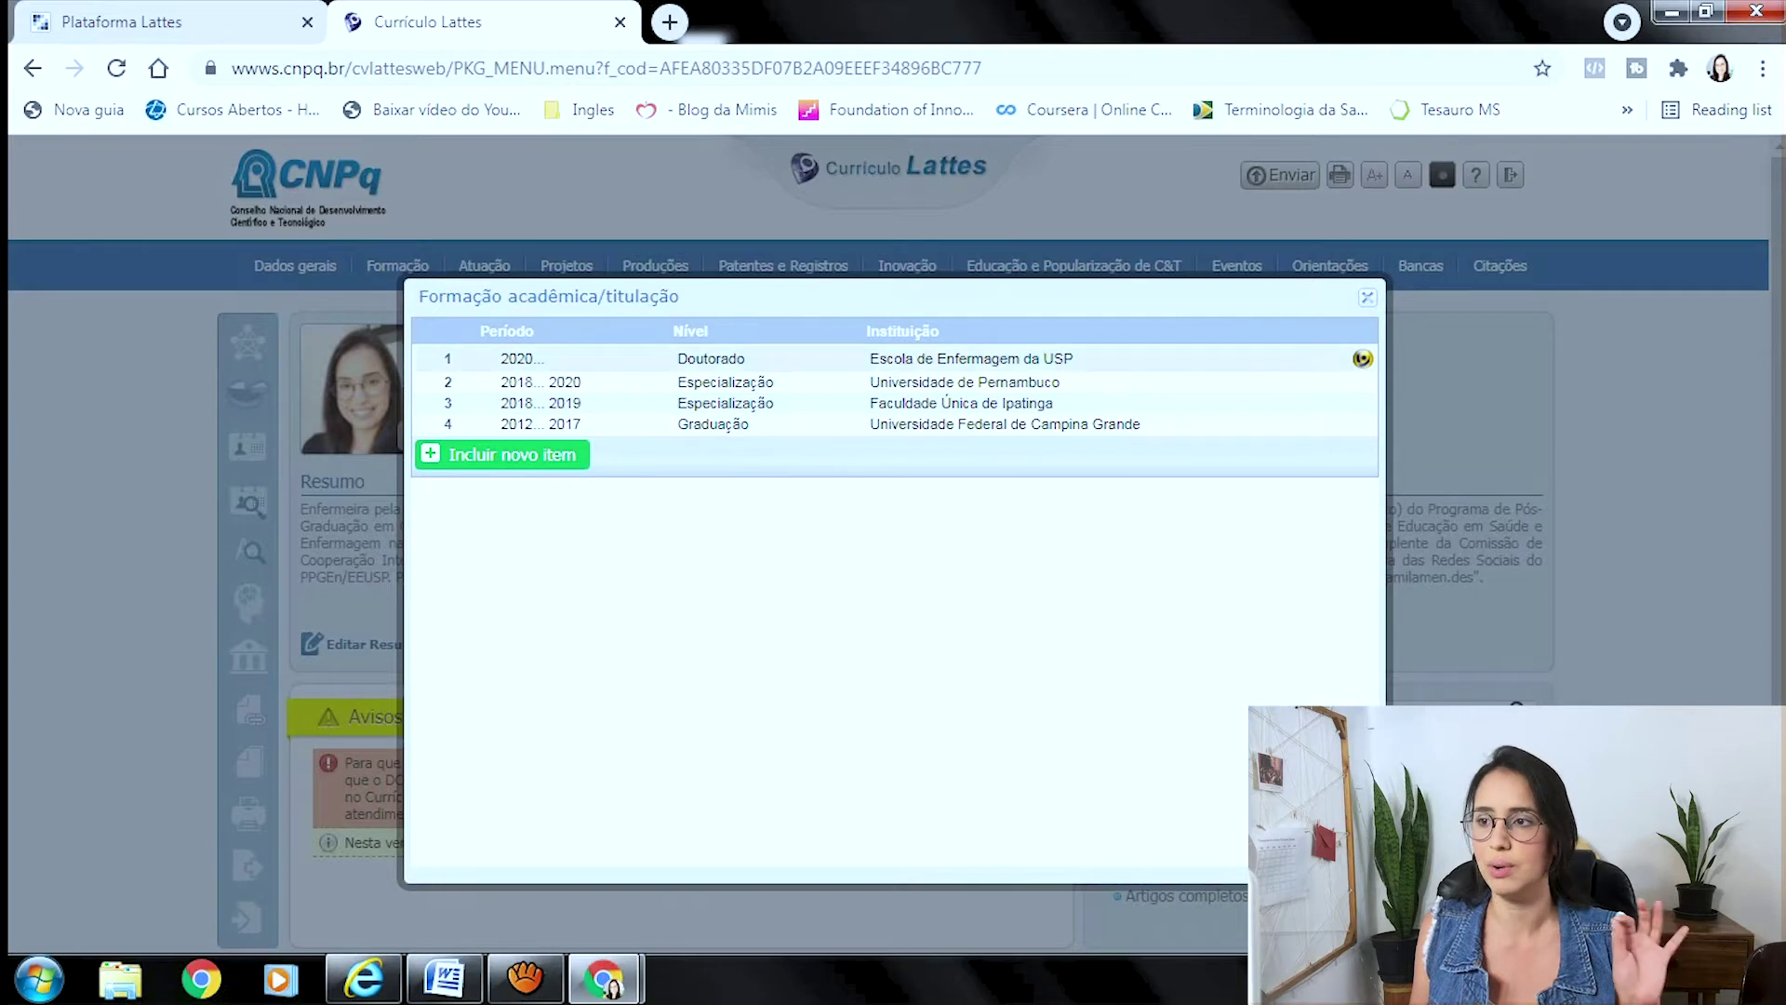
{"action": "key", "text": "Escape"}
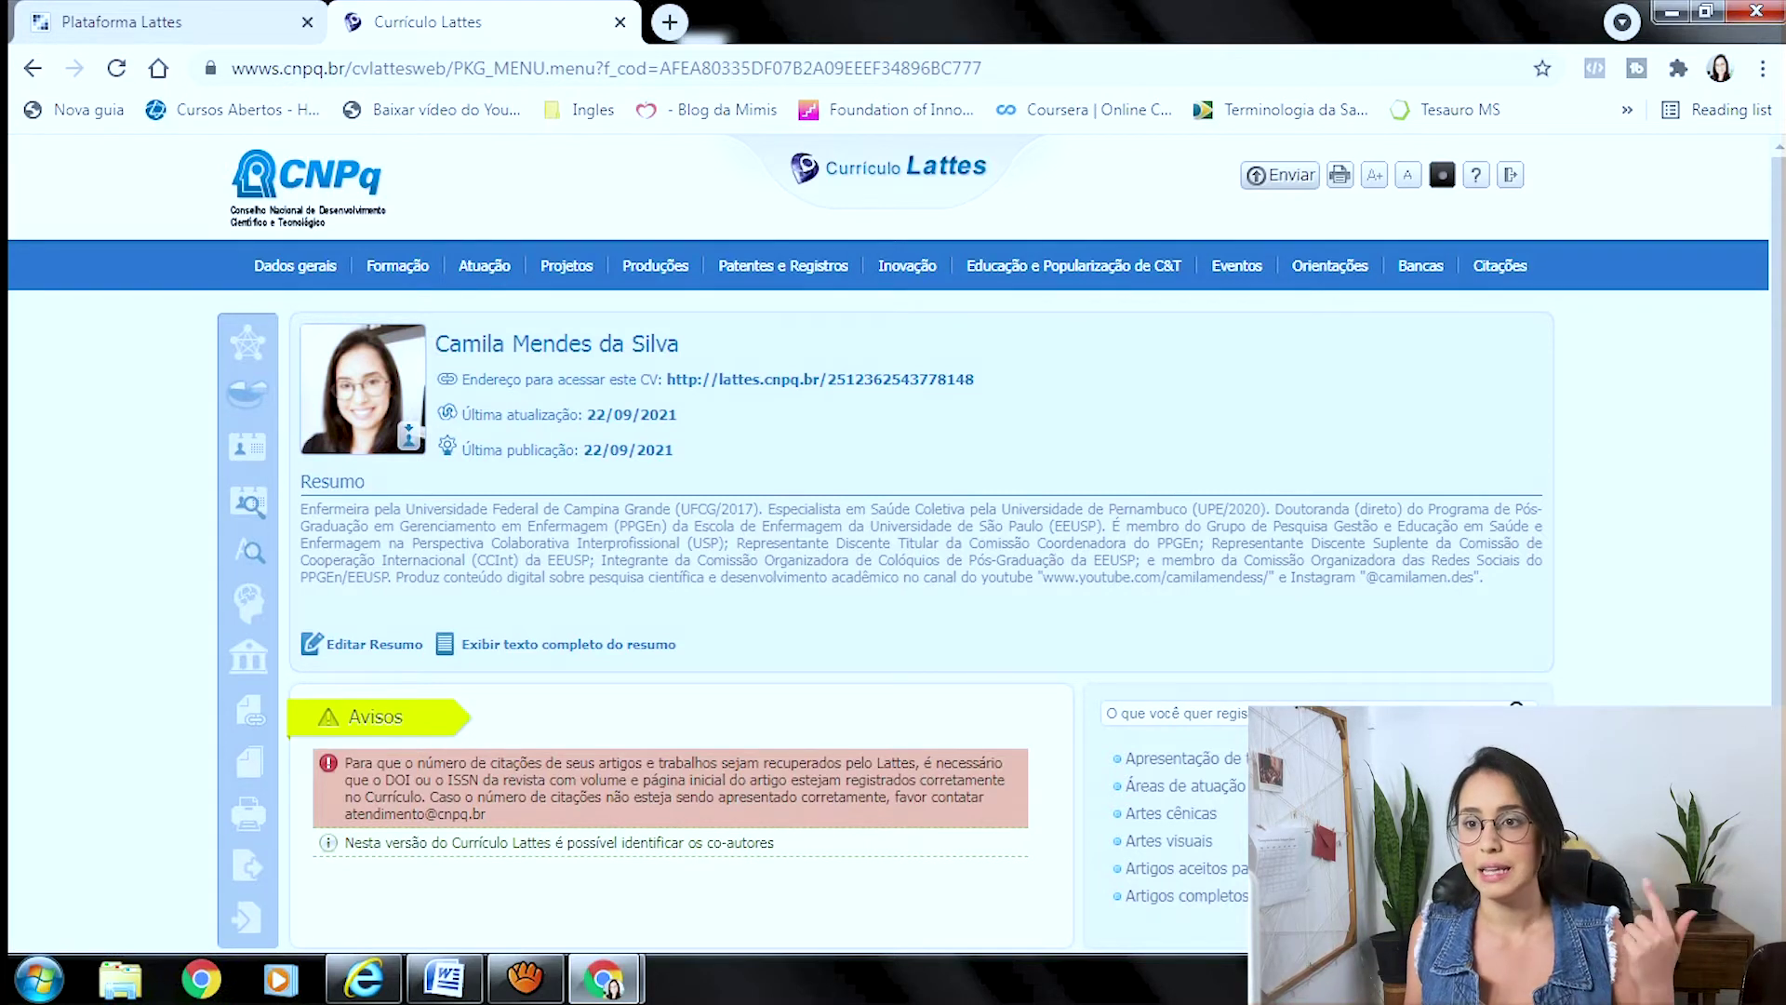
Open the Discente link of Universidade Federal de Campina Grande in the professional activity (Atuação profissional) records
{"action": "mouse_move", "coordinate": [483, 265]}
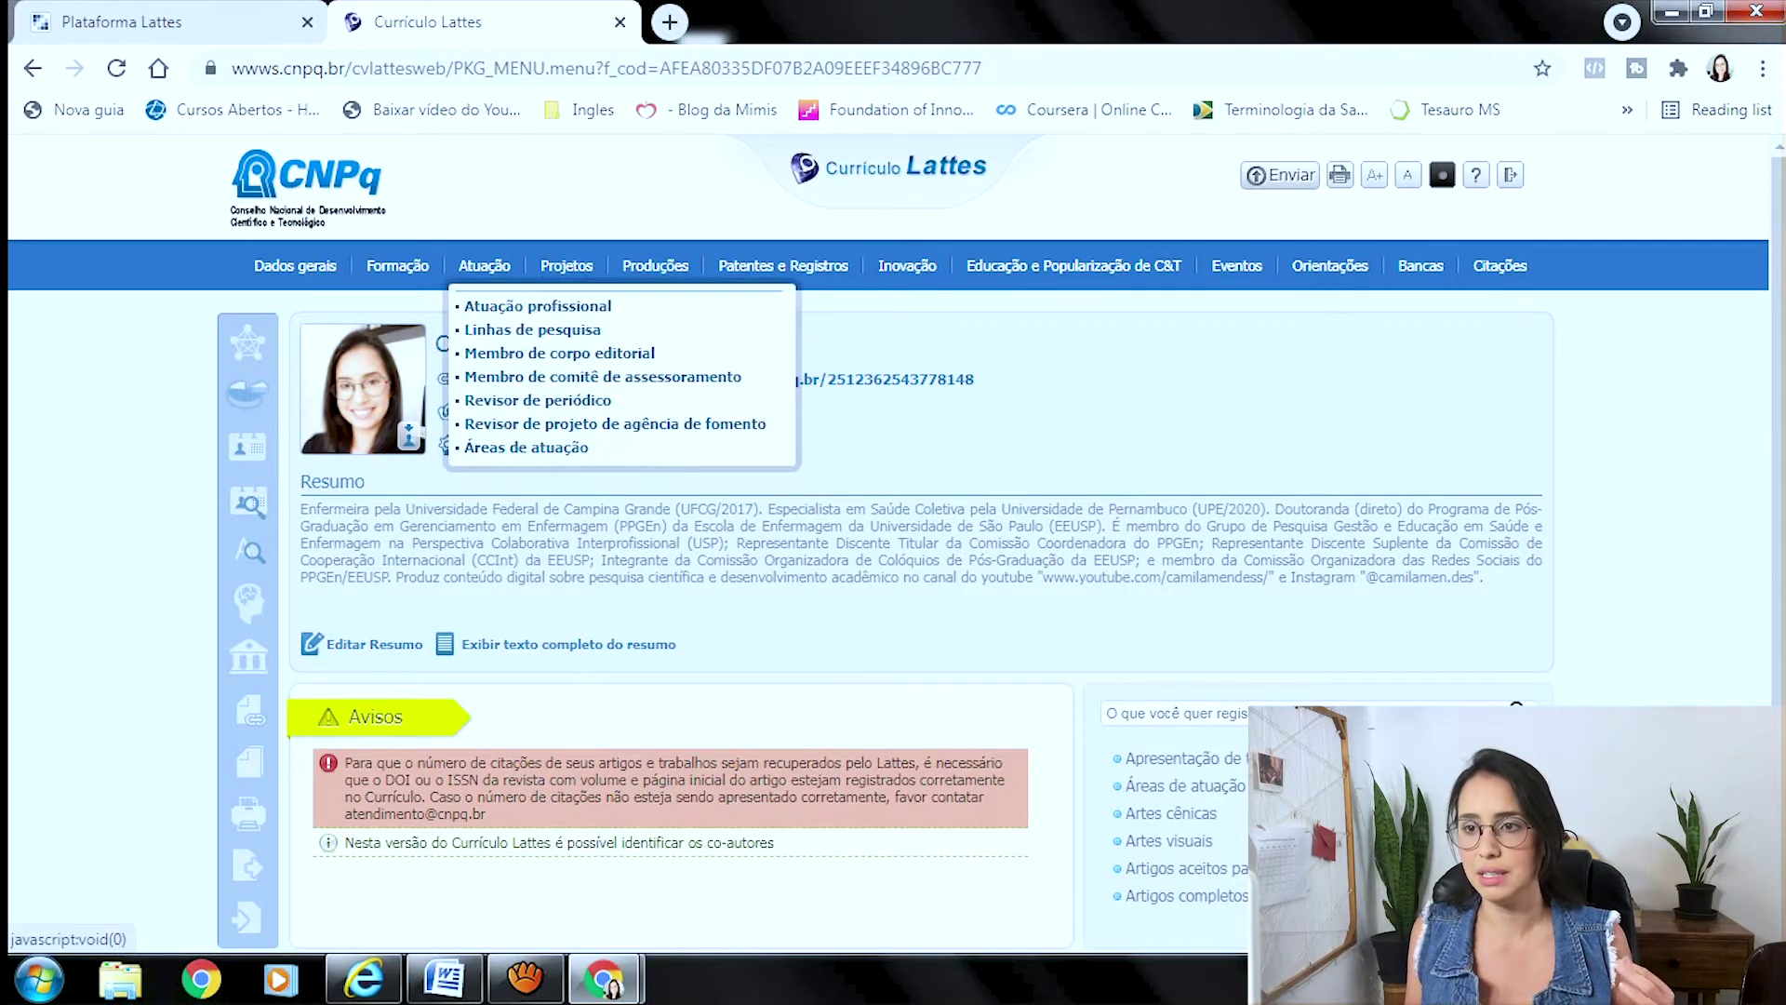
{"action": "left_click", "coordinate": [538, 306]}
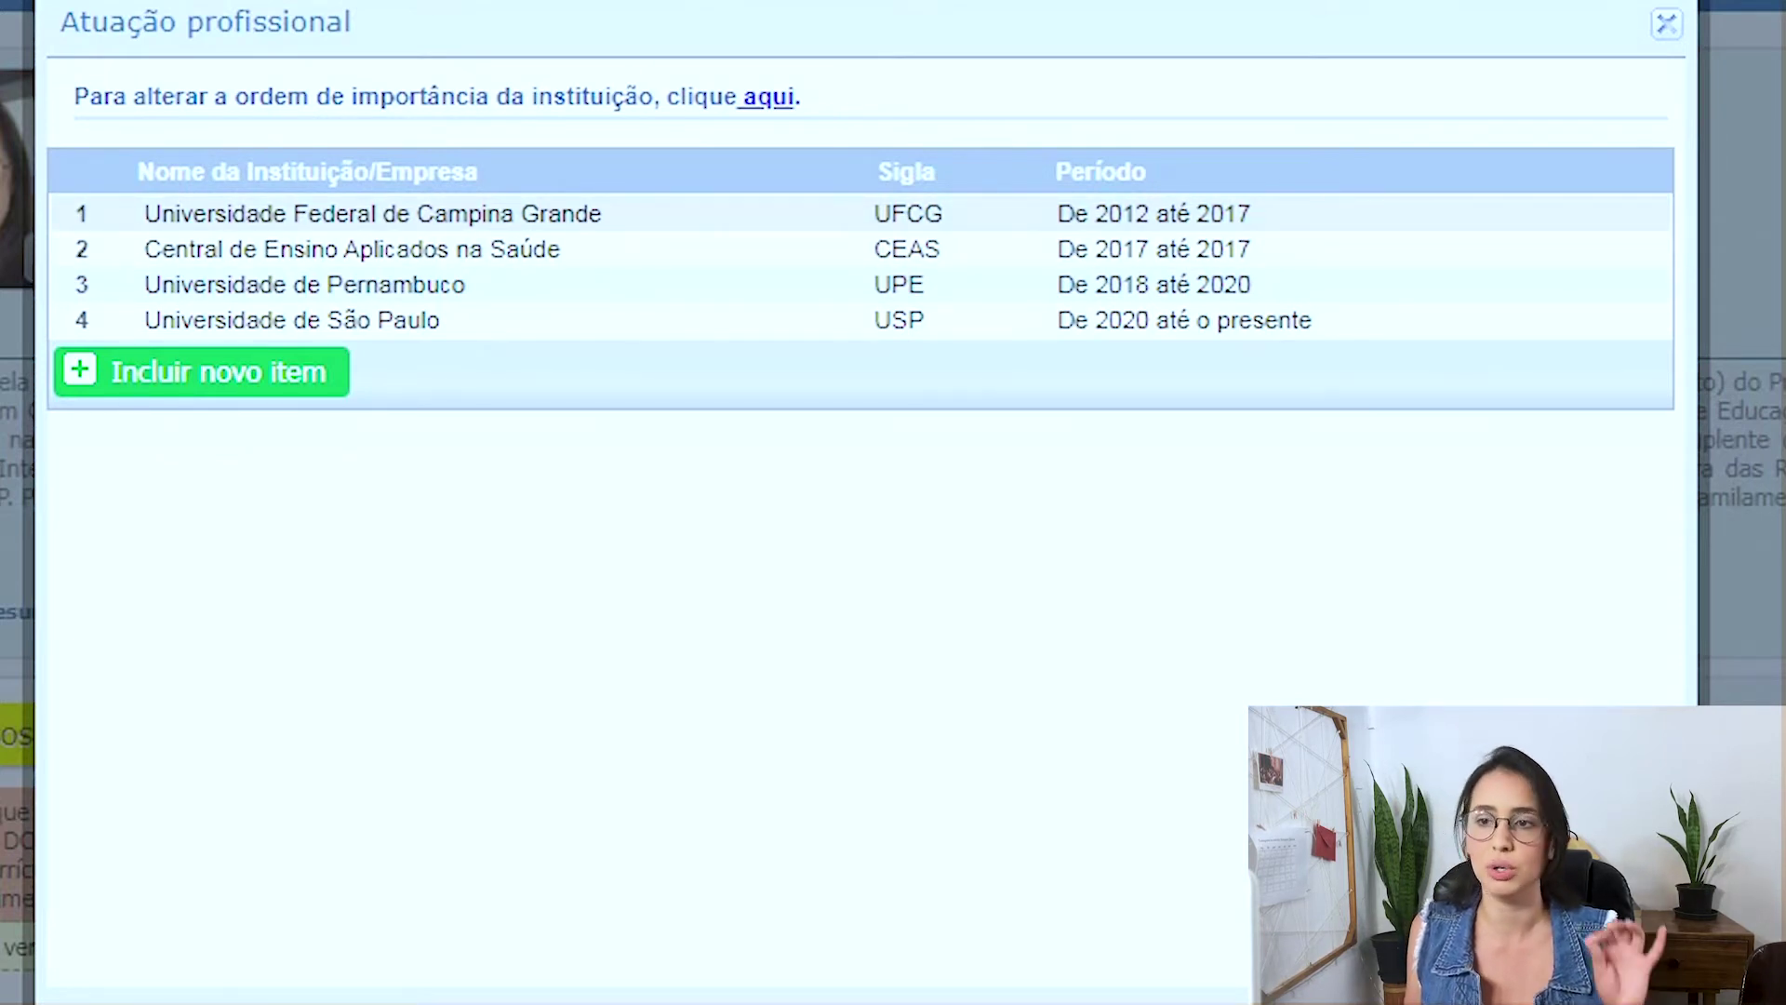
{"action": "left_click", "coordinate": [372, 213]}
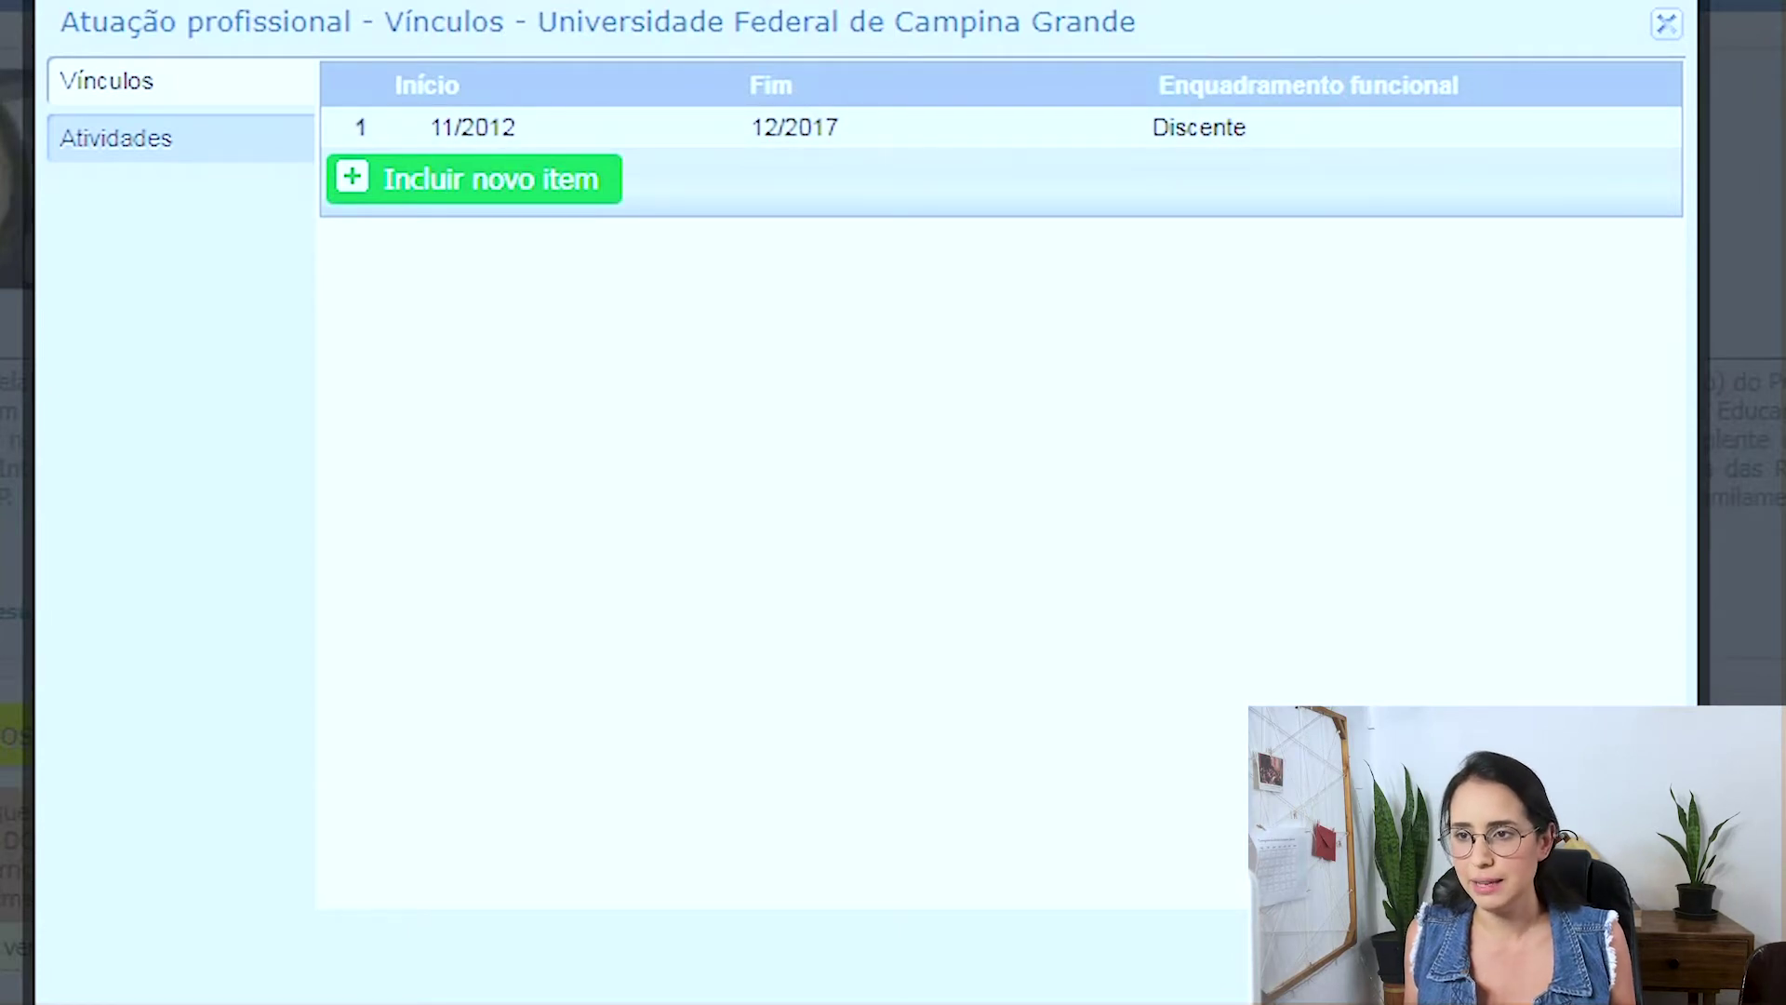
{"action": "scroll", "coordinate": [986, 482], "scroll_direction": "down", "scroll_amount": 3}
{"action": "scroll", "coordinate": [986, 482], "scroll_direction": "up", "scroll_amount": 3}
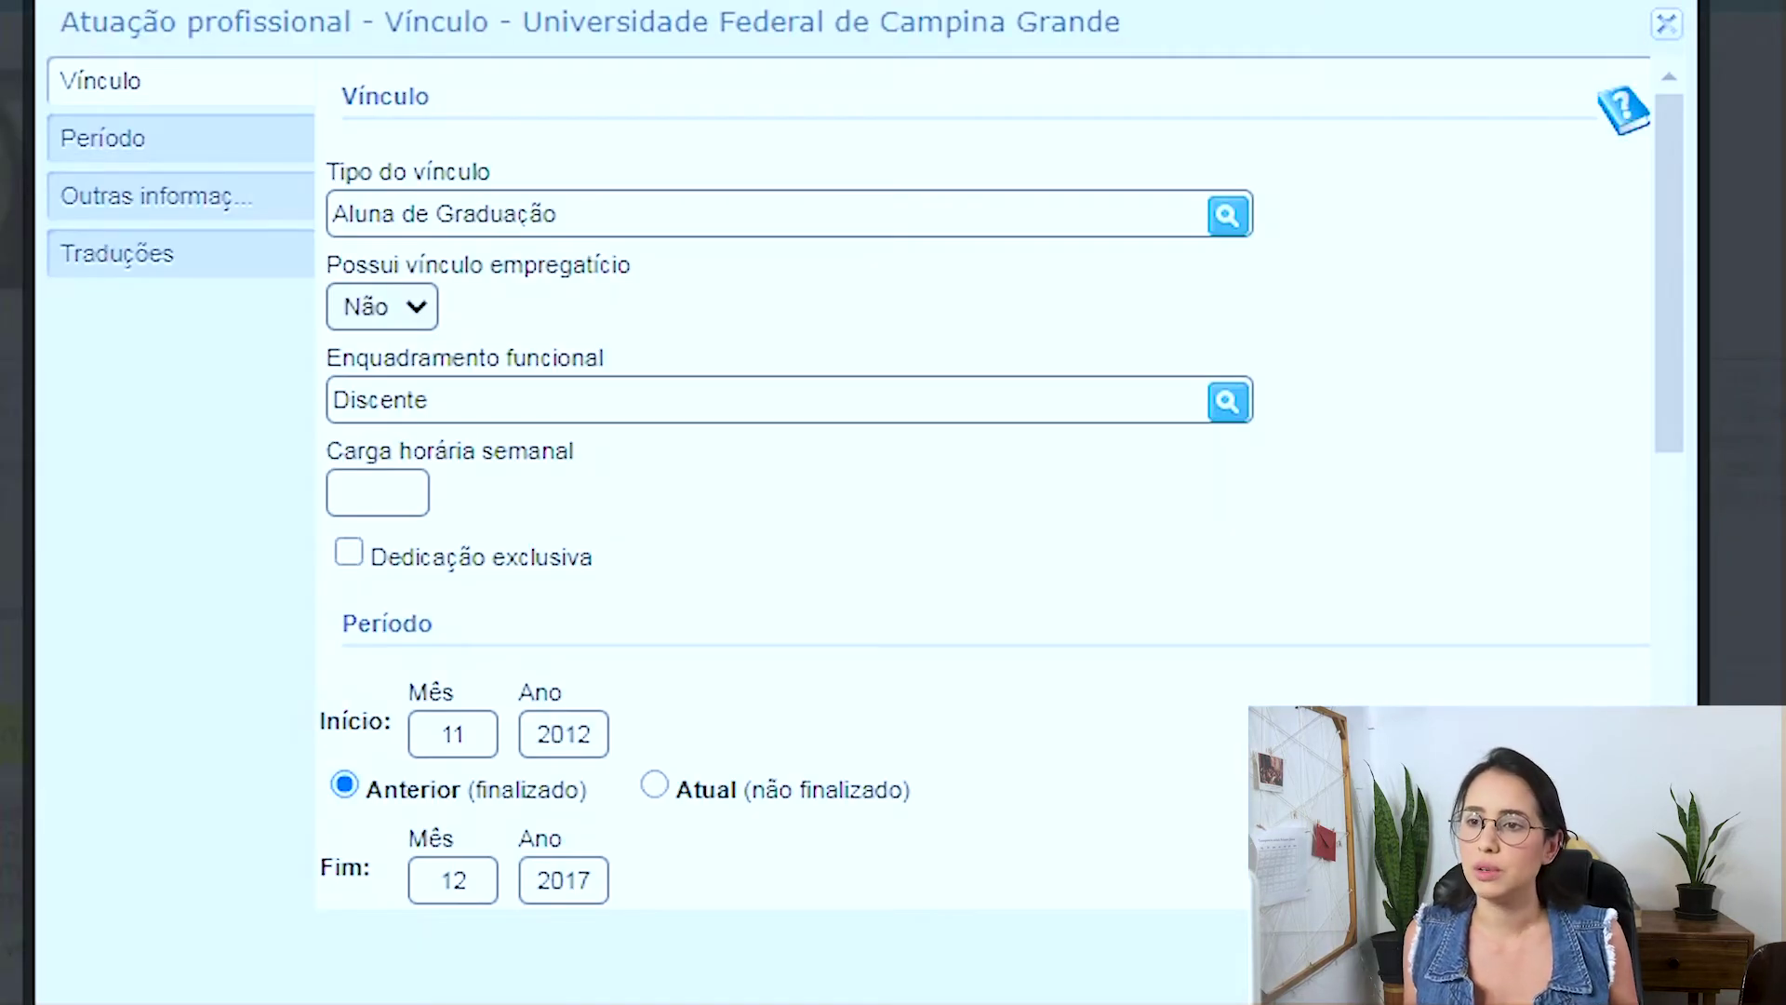
Review the link's Tipo do vínculo, Possui vínculo empregatício and Enquadramento funcional fields
{"action": "left_click", "coordinate": [557, 213]}
{"action": "left_click_drag", "start_coordinate": [1668, 272], "coordinate": [1669, 289]}
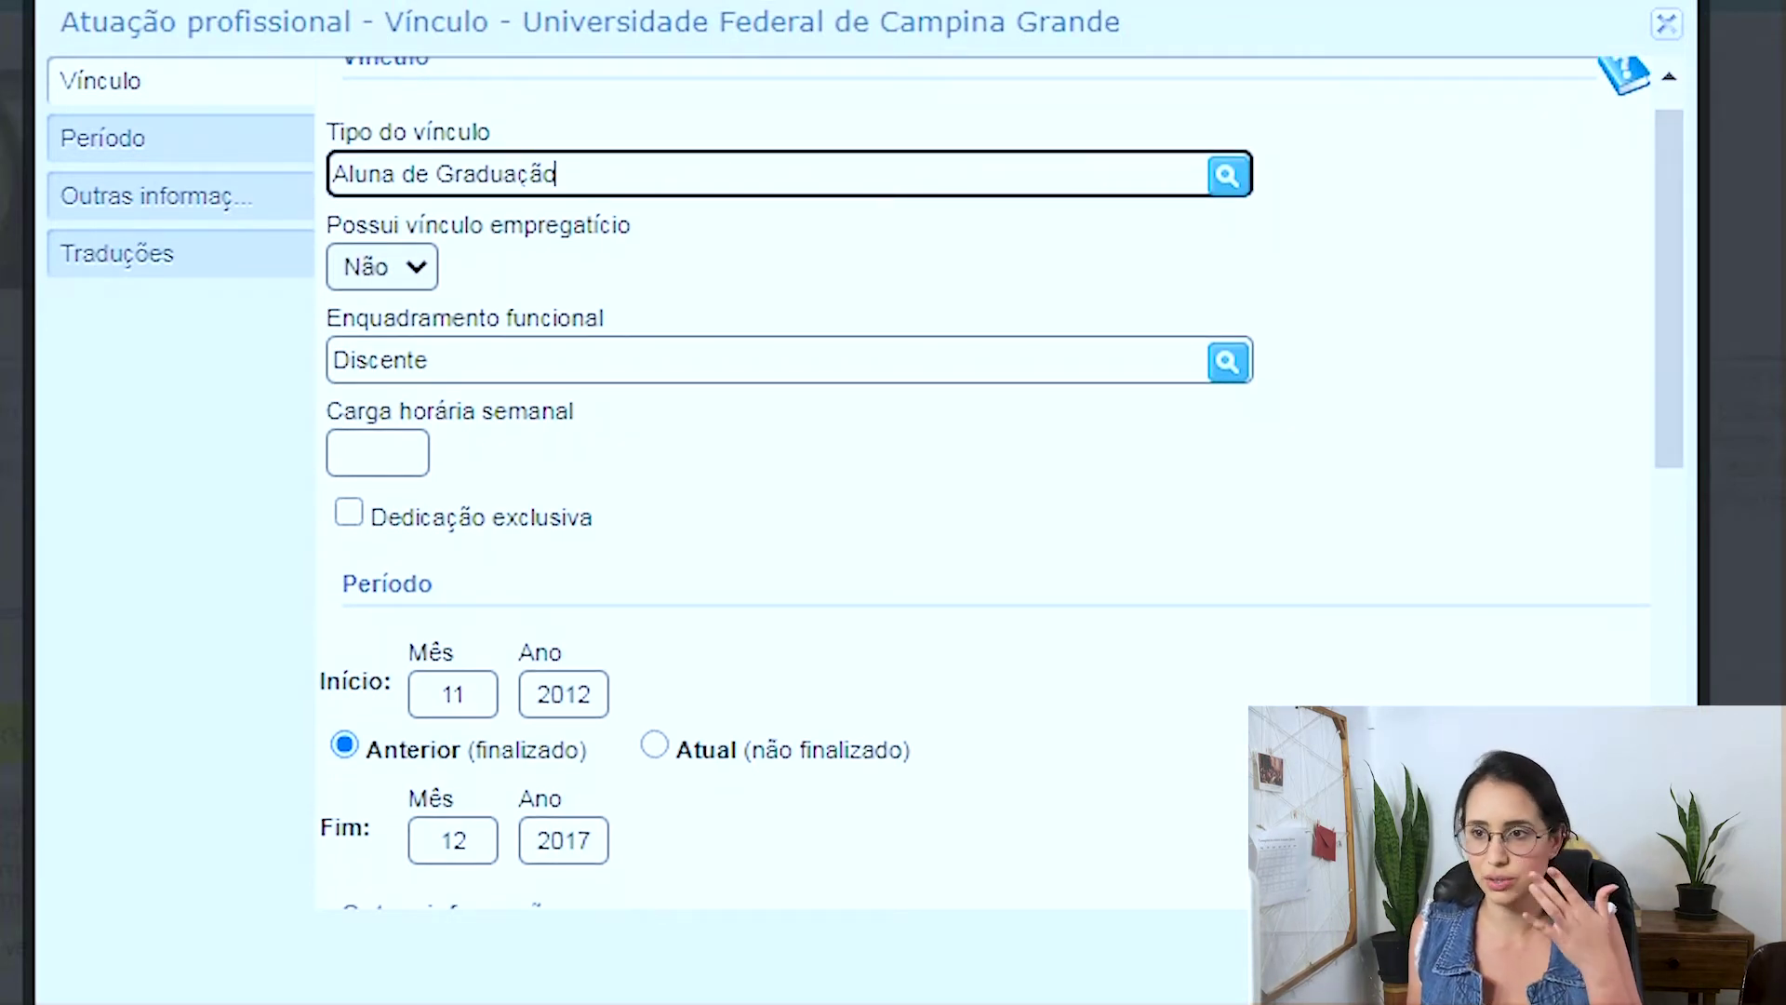
{"action": "left_click_drag", "start_coordinate": [380, 225], "coordinate": [391, 267]}
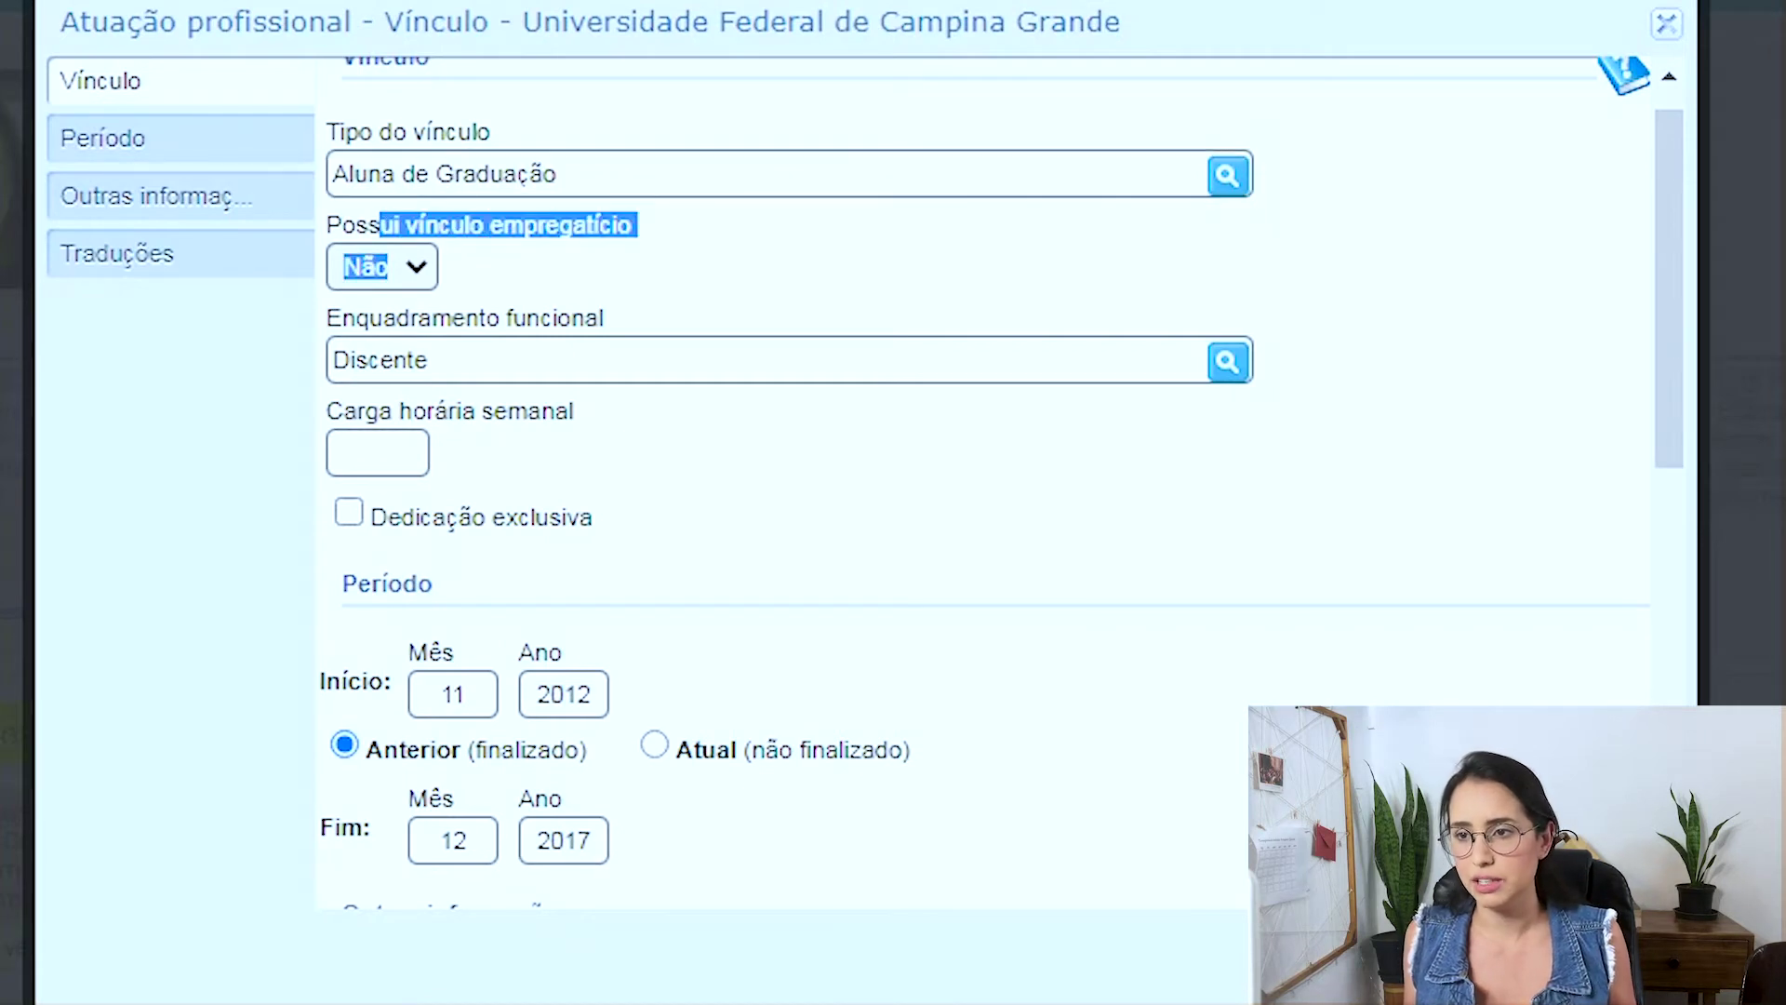
{"action": "left_click", "coordinate": [388, 269]}
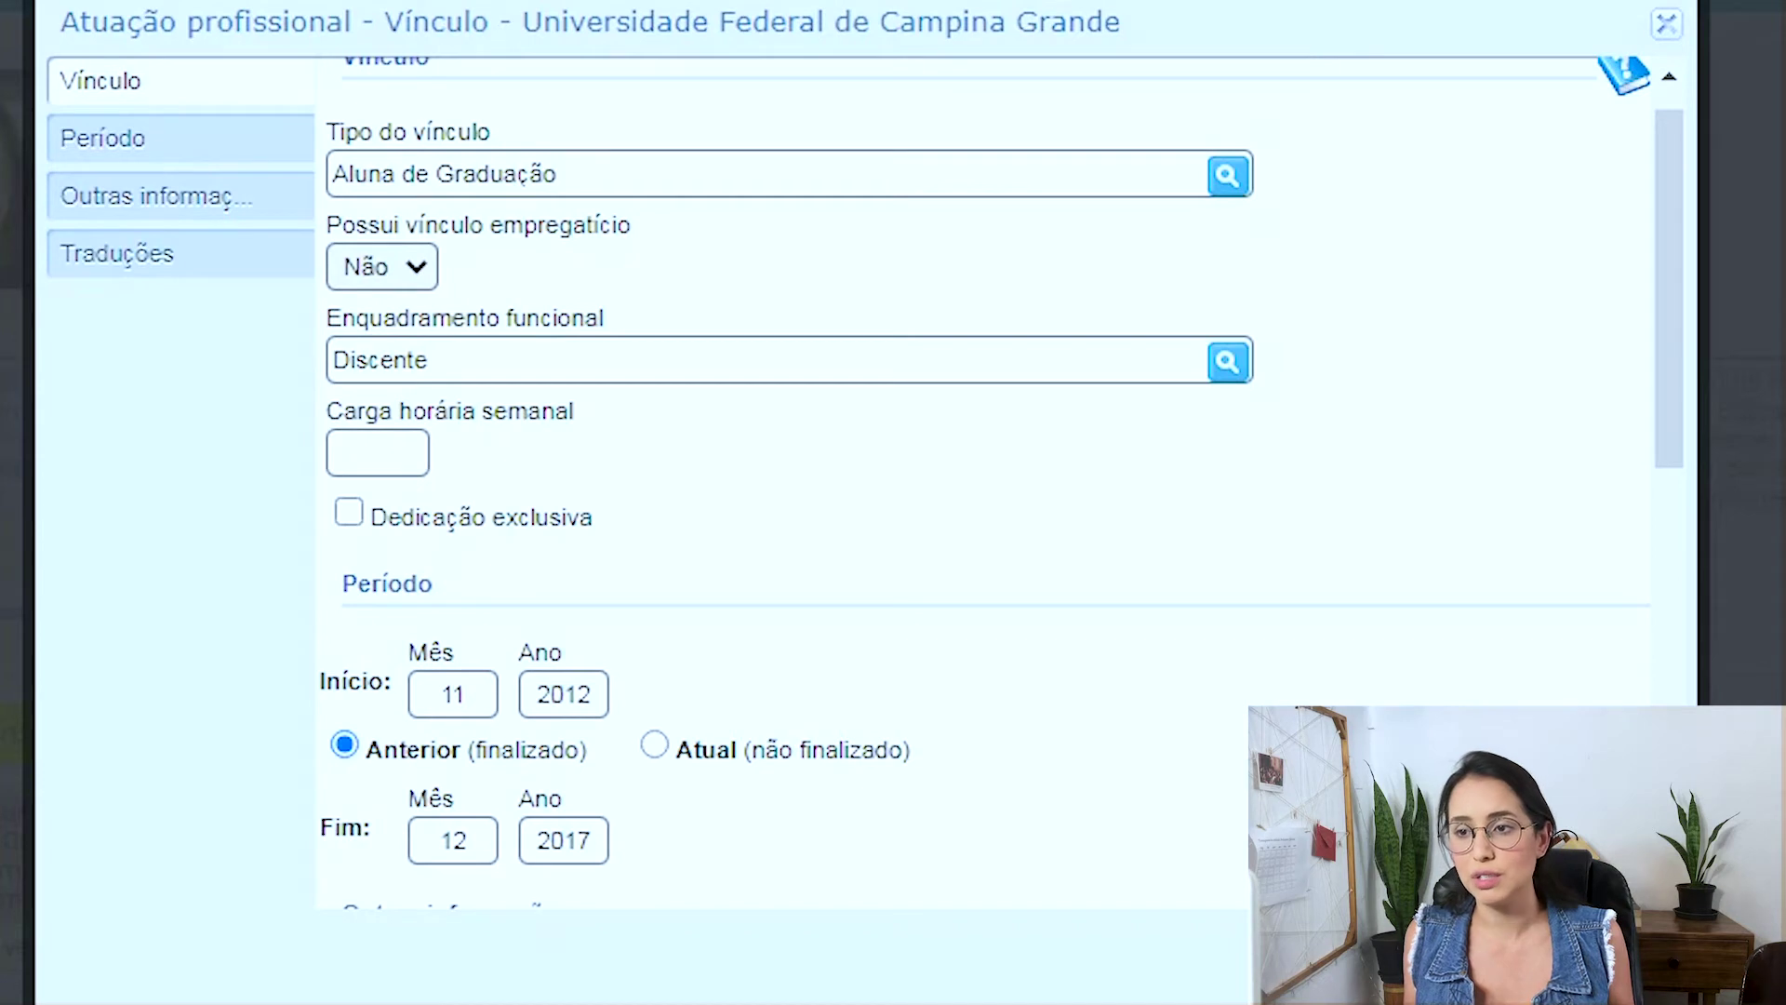
{"action": "key", "text": "Tab"}
{"action": "key", "text": "Tab"}
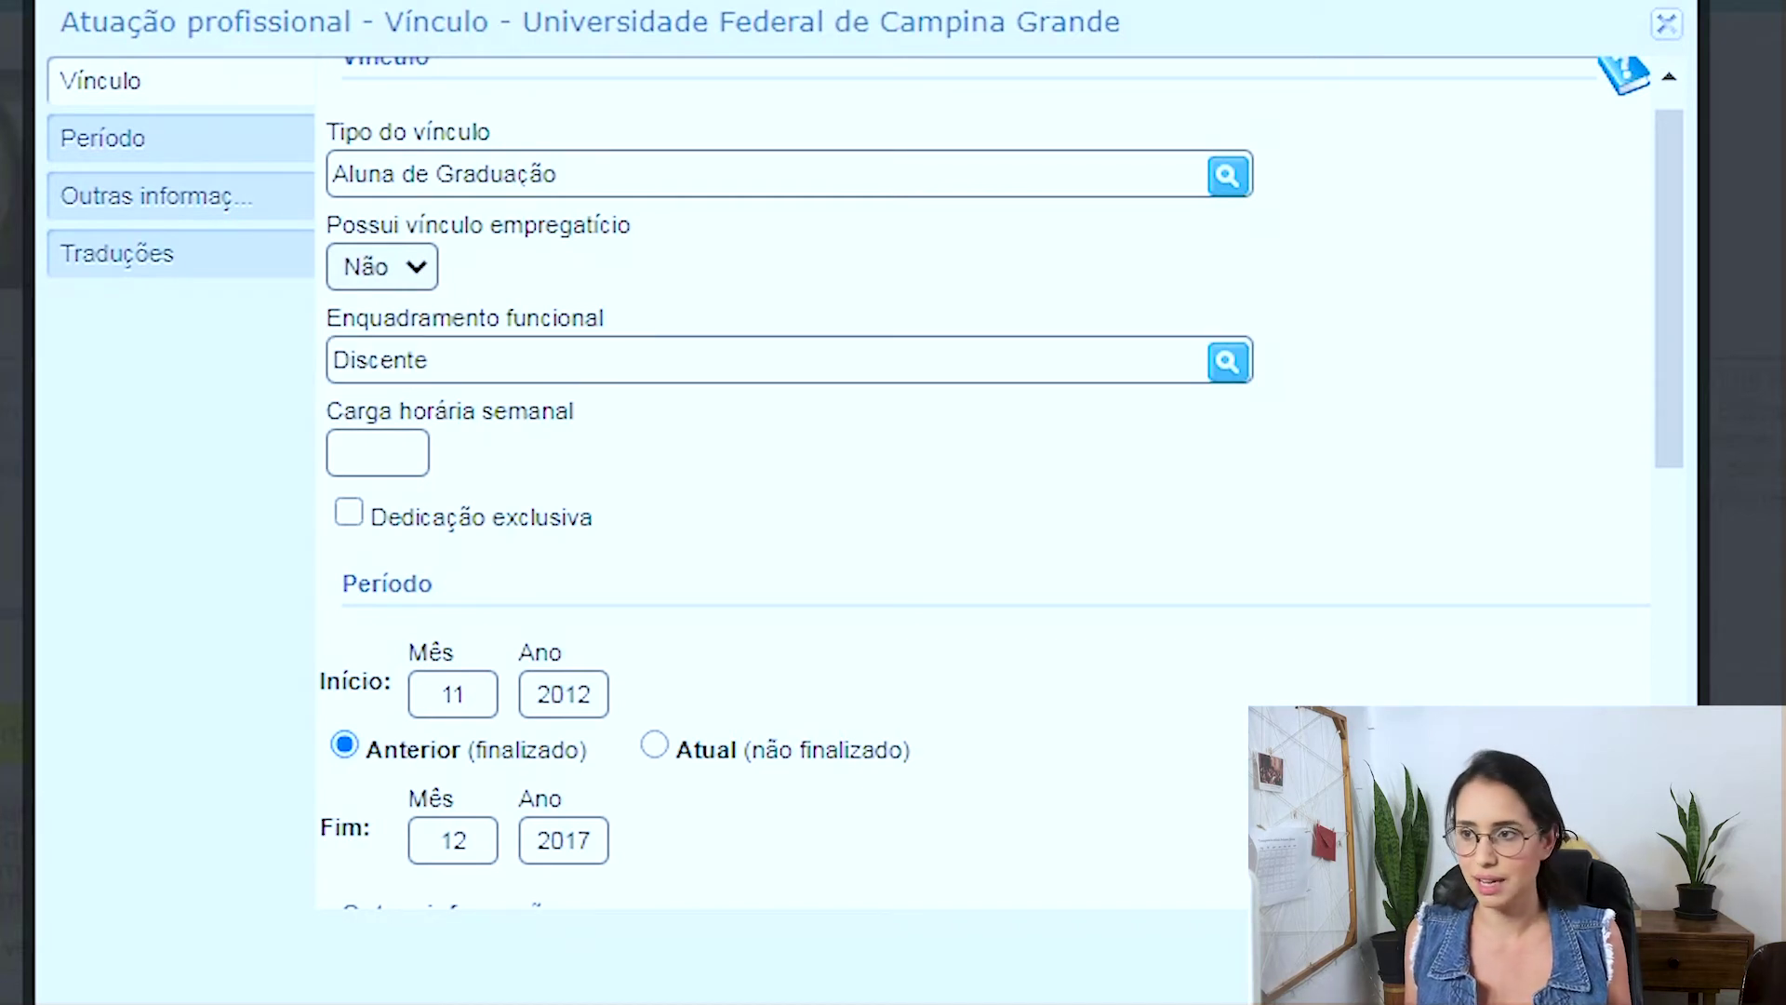
Review the link's weekly workload, exclusive dedication and Período section, including the start month and year
{"action": "scroll", "coordinate": [986, 483], "scroll_direction": "down", "scroll_amount": 3}
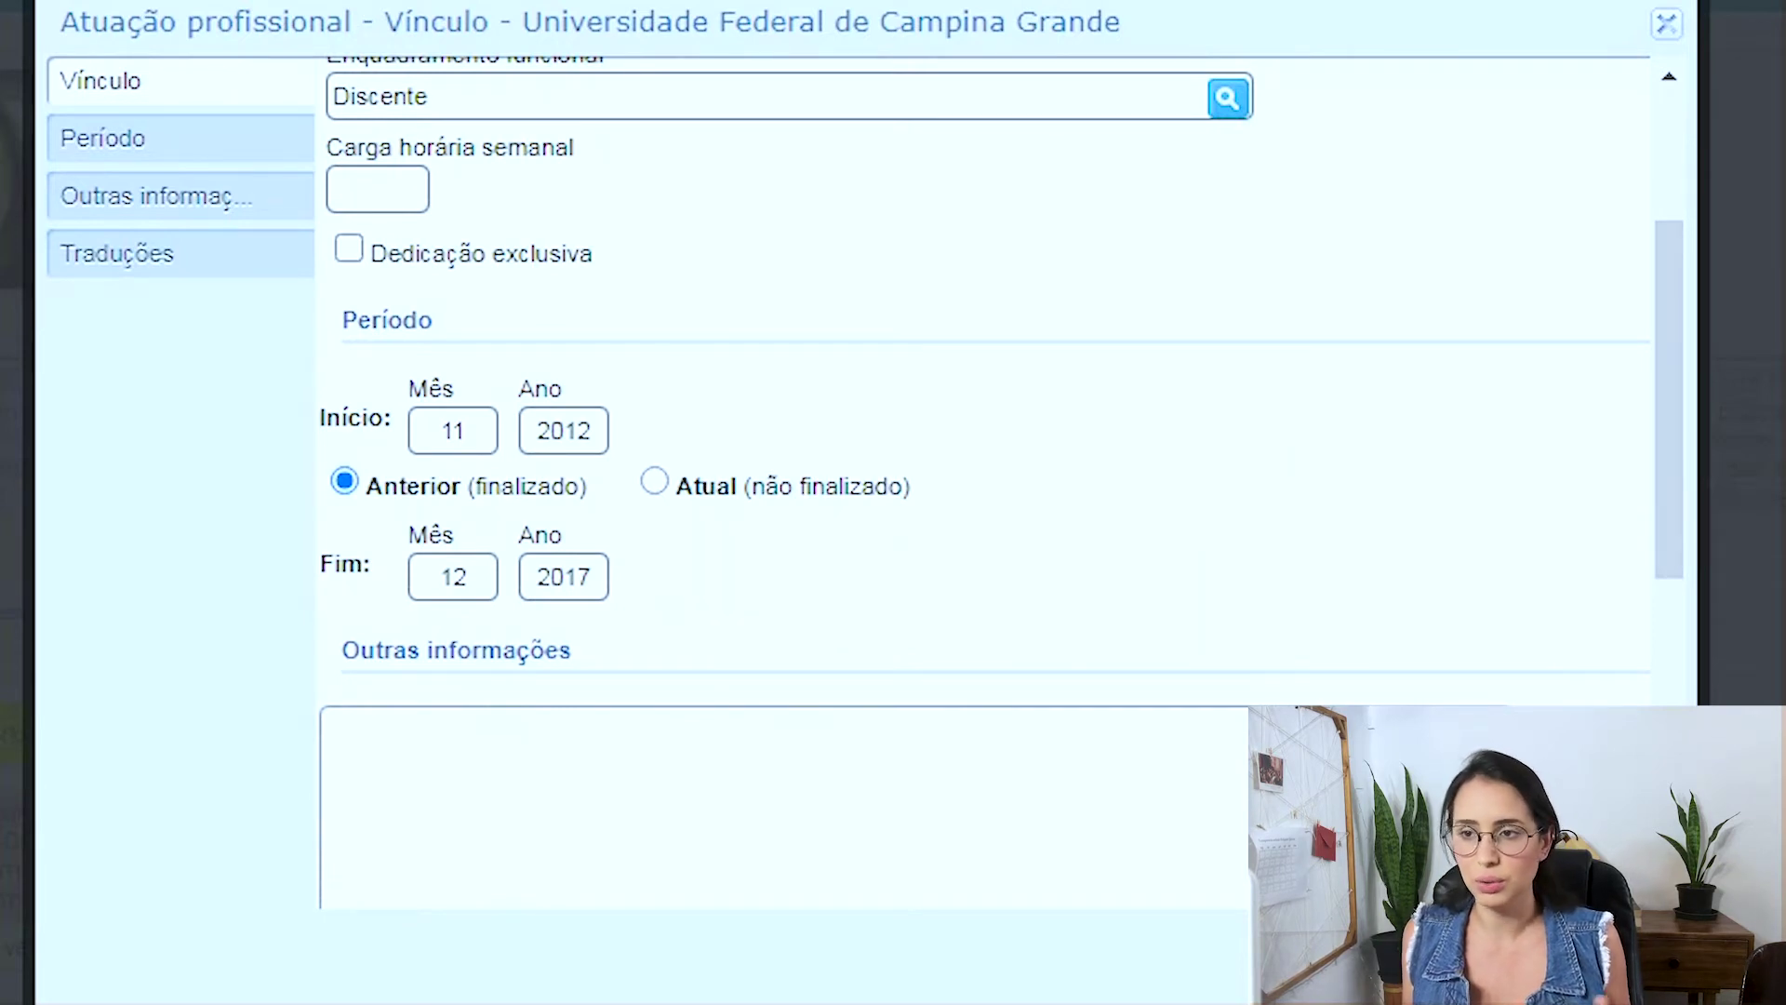
{"action": "scroll", "coordinate": [986, 382], "scroll_direction": "down", "scroll_amount": 1}
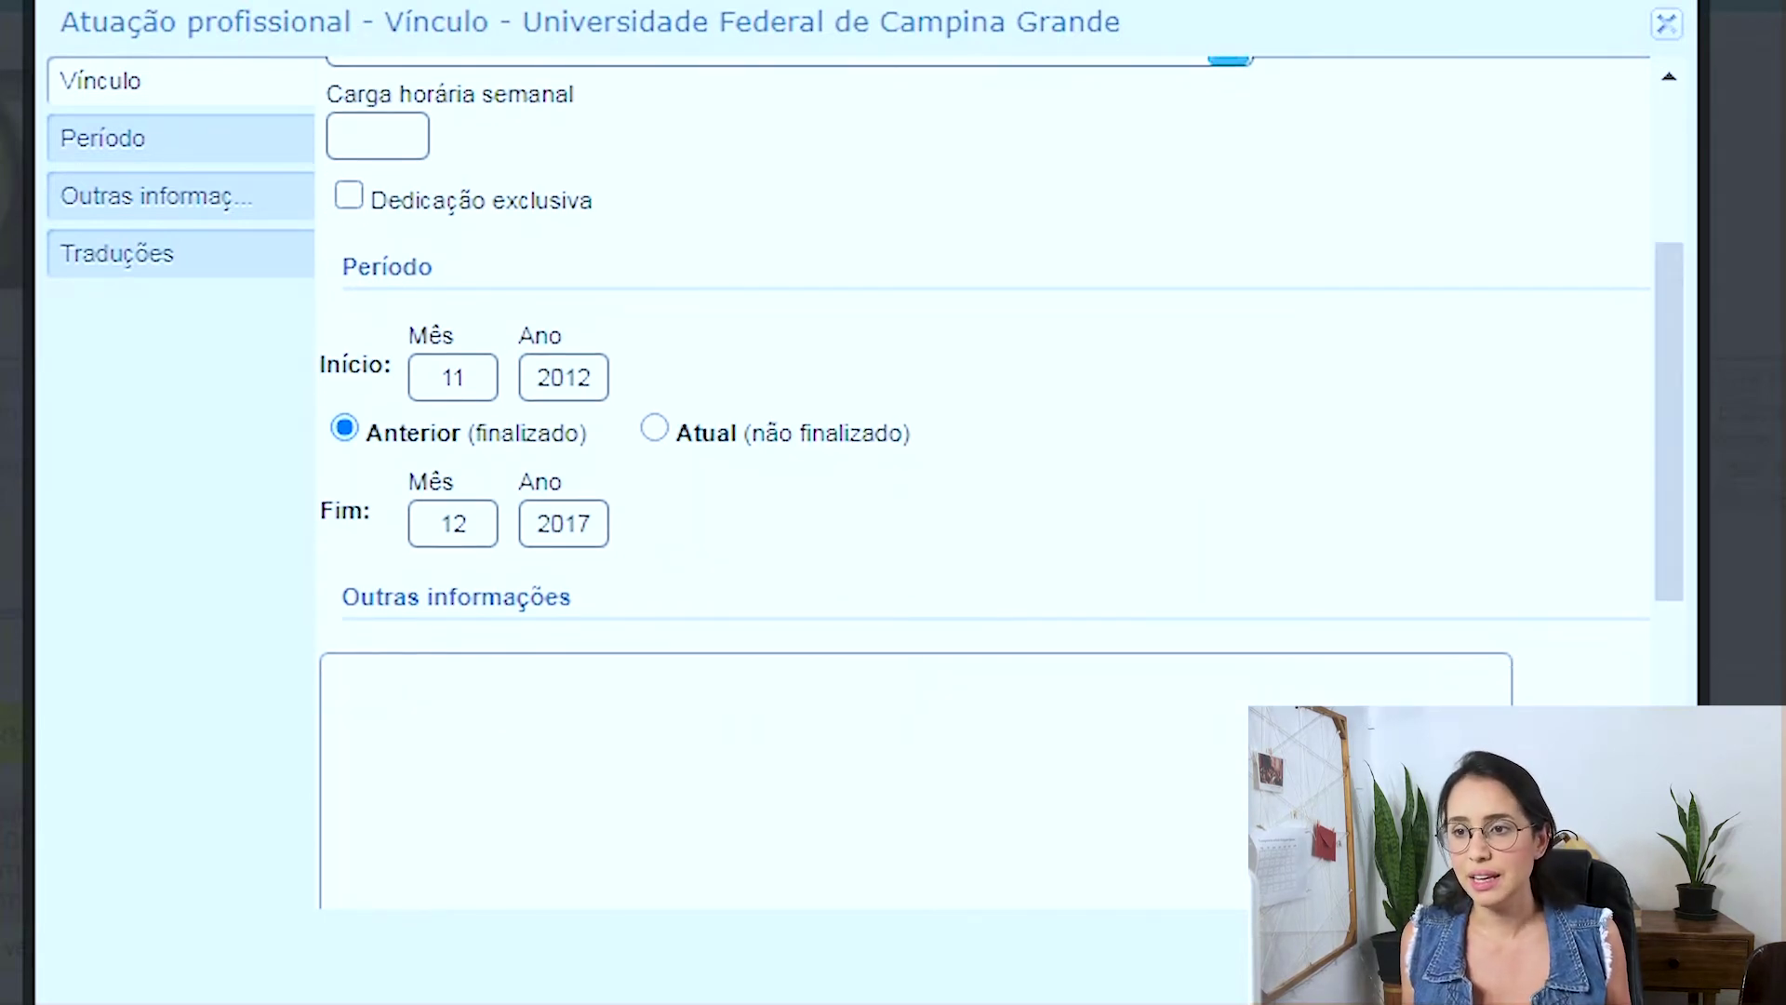
{"action": "double_click", "coordinate": [386, 266]}
{"action": "left_click_drag", "start_coordinate": [342, 364], "coordinate": [390, 365]}
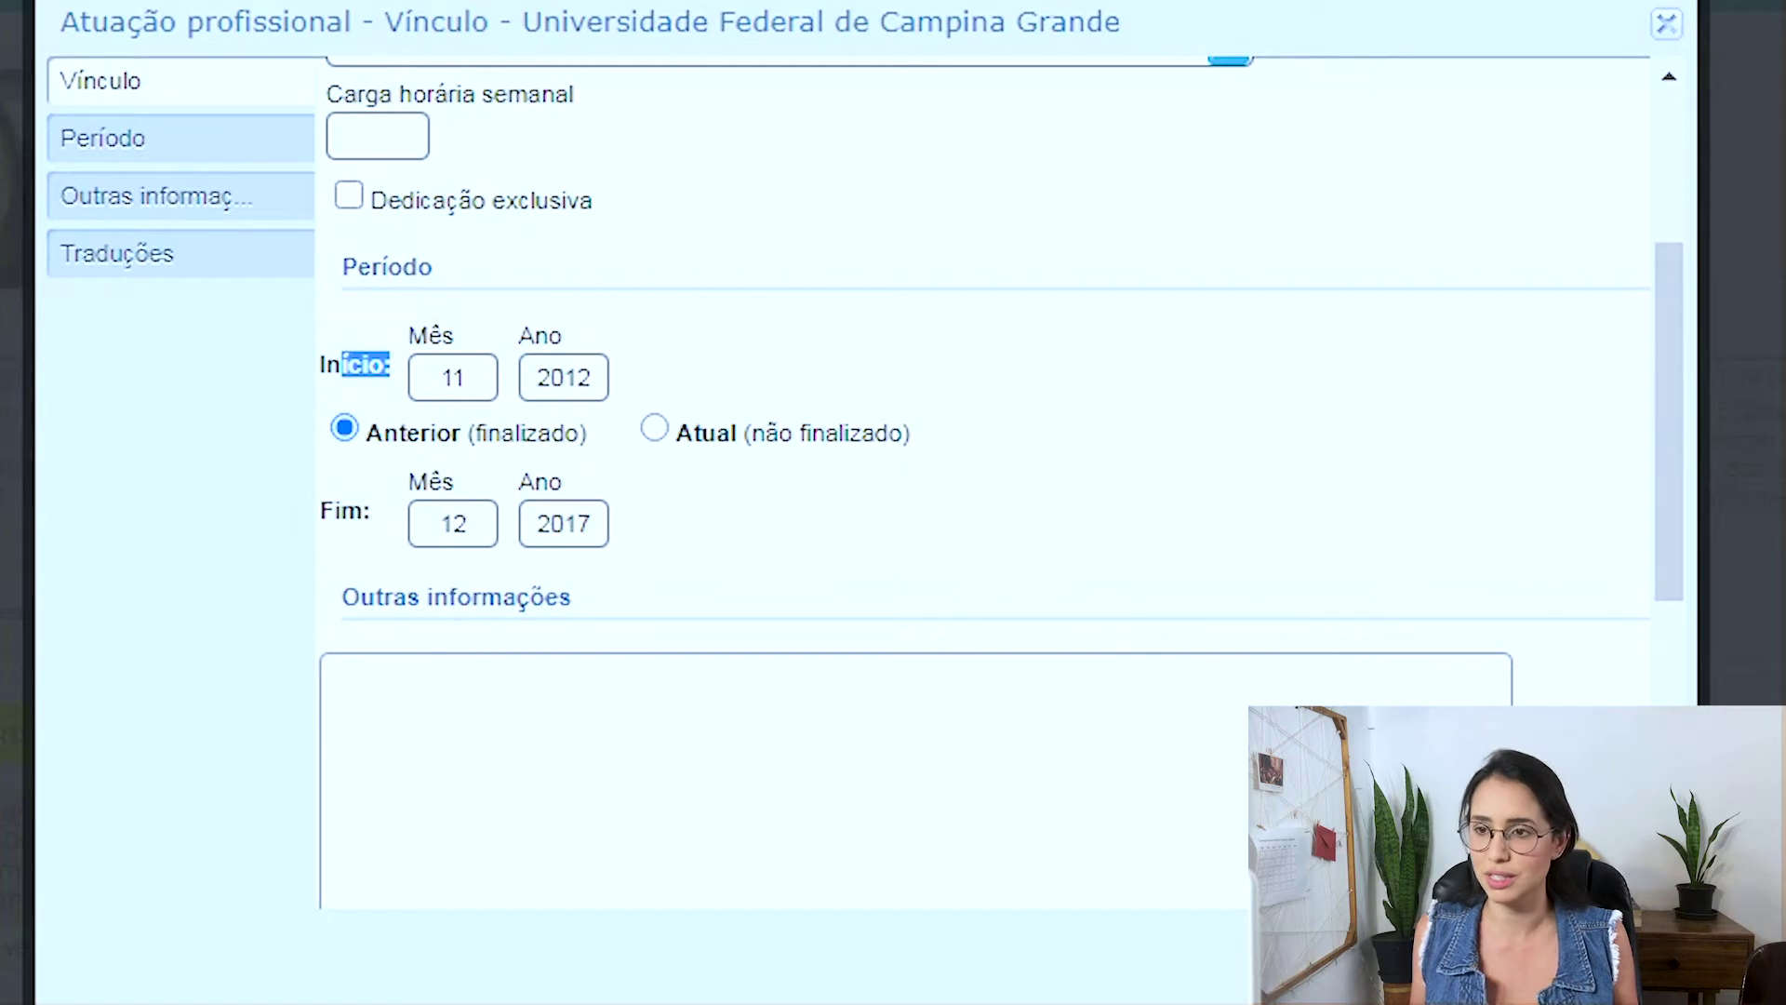
{"action": "double_click", "coordinate": [453, 377]}
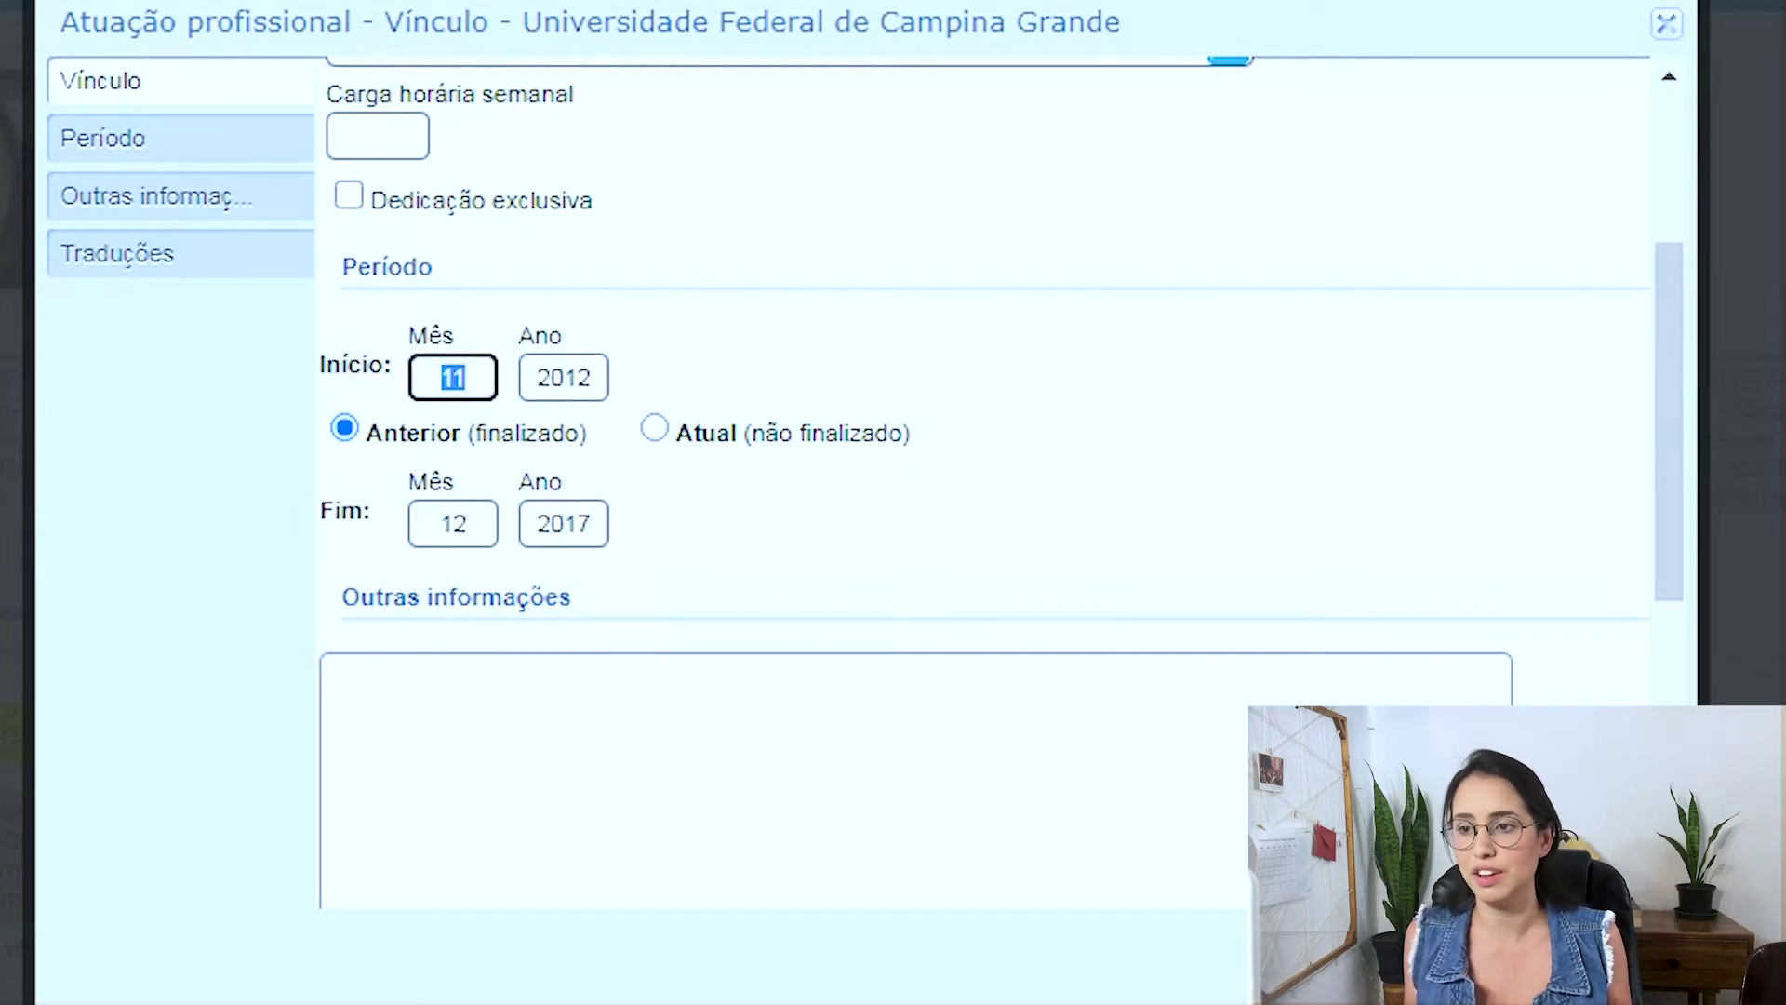
{"action": "key", "text": "Tab"}
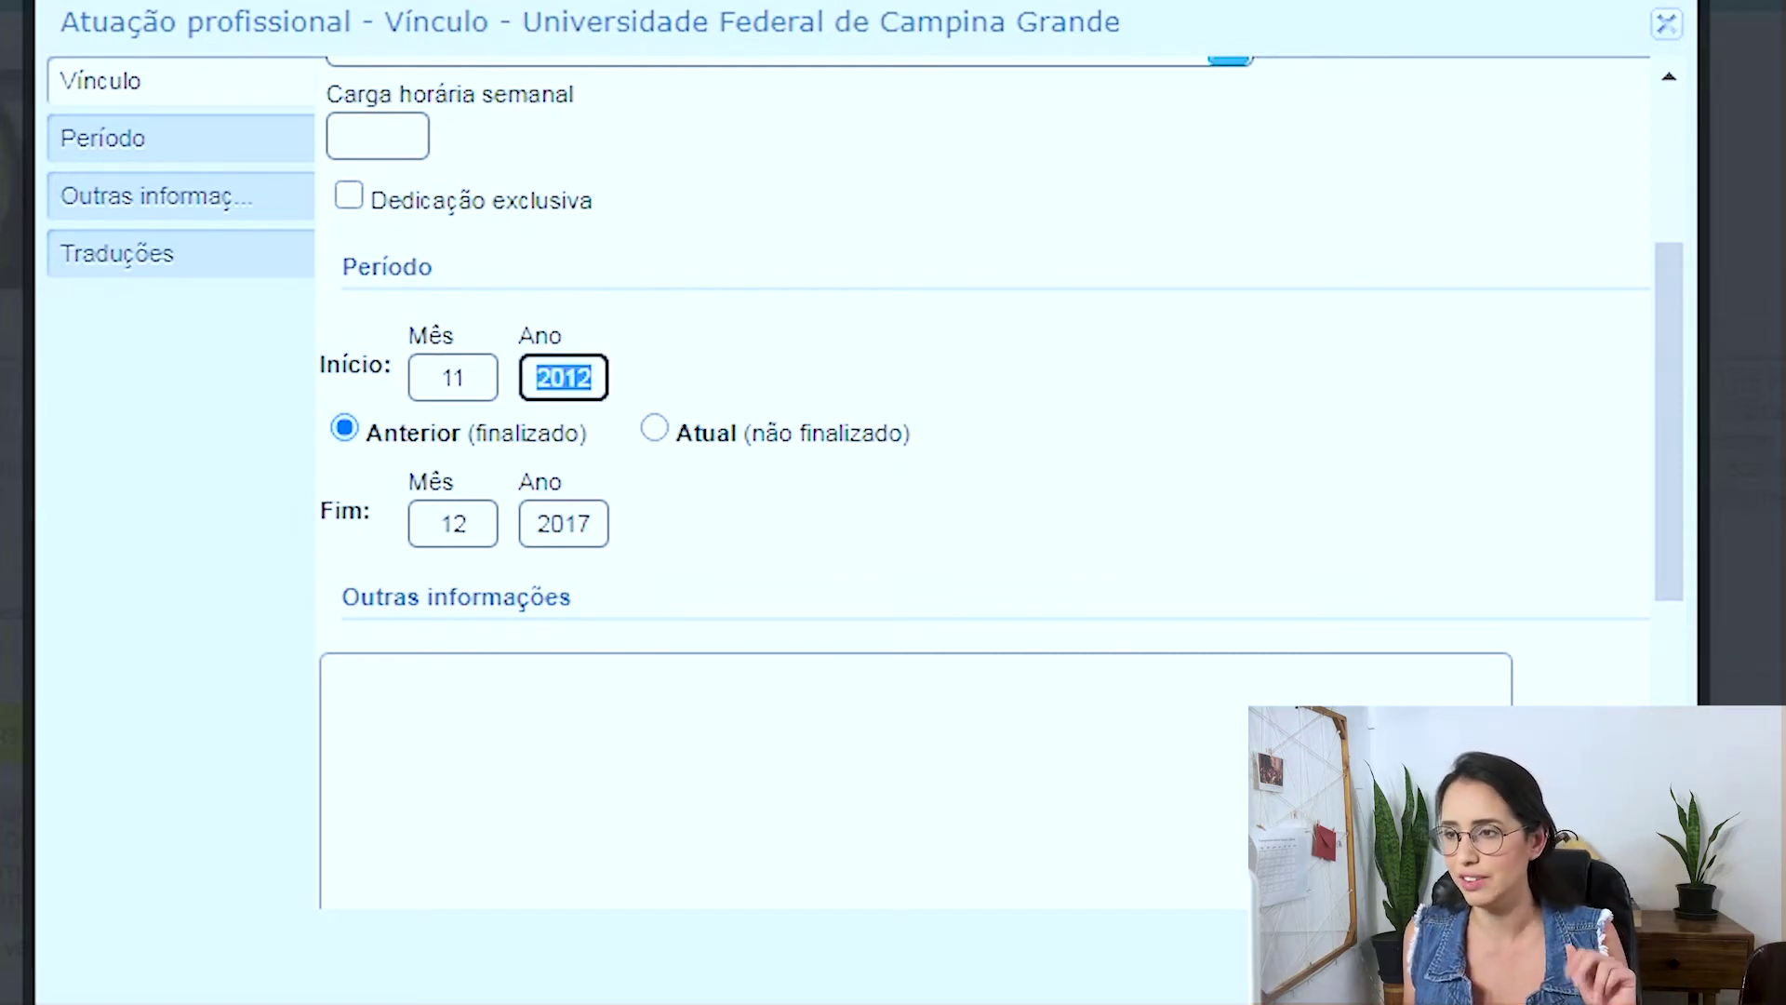
Try the Atual (não finalizado) status for the link's period and restore Anterior (finalizado)
{"action": "scroll", "coordinate": [986, 465], "scroll_direction": "down", "scroll_amount": 1}
{"action": "scroll", "coordinate": [986, 465], "scroll_direction": "up", "scroll_amount": 2}
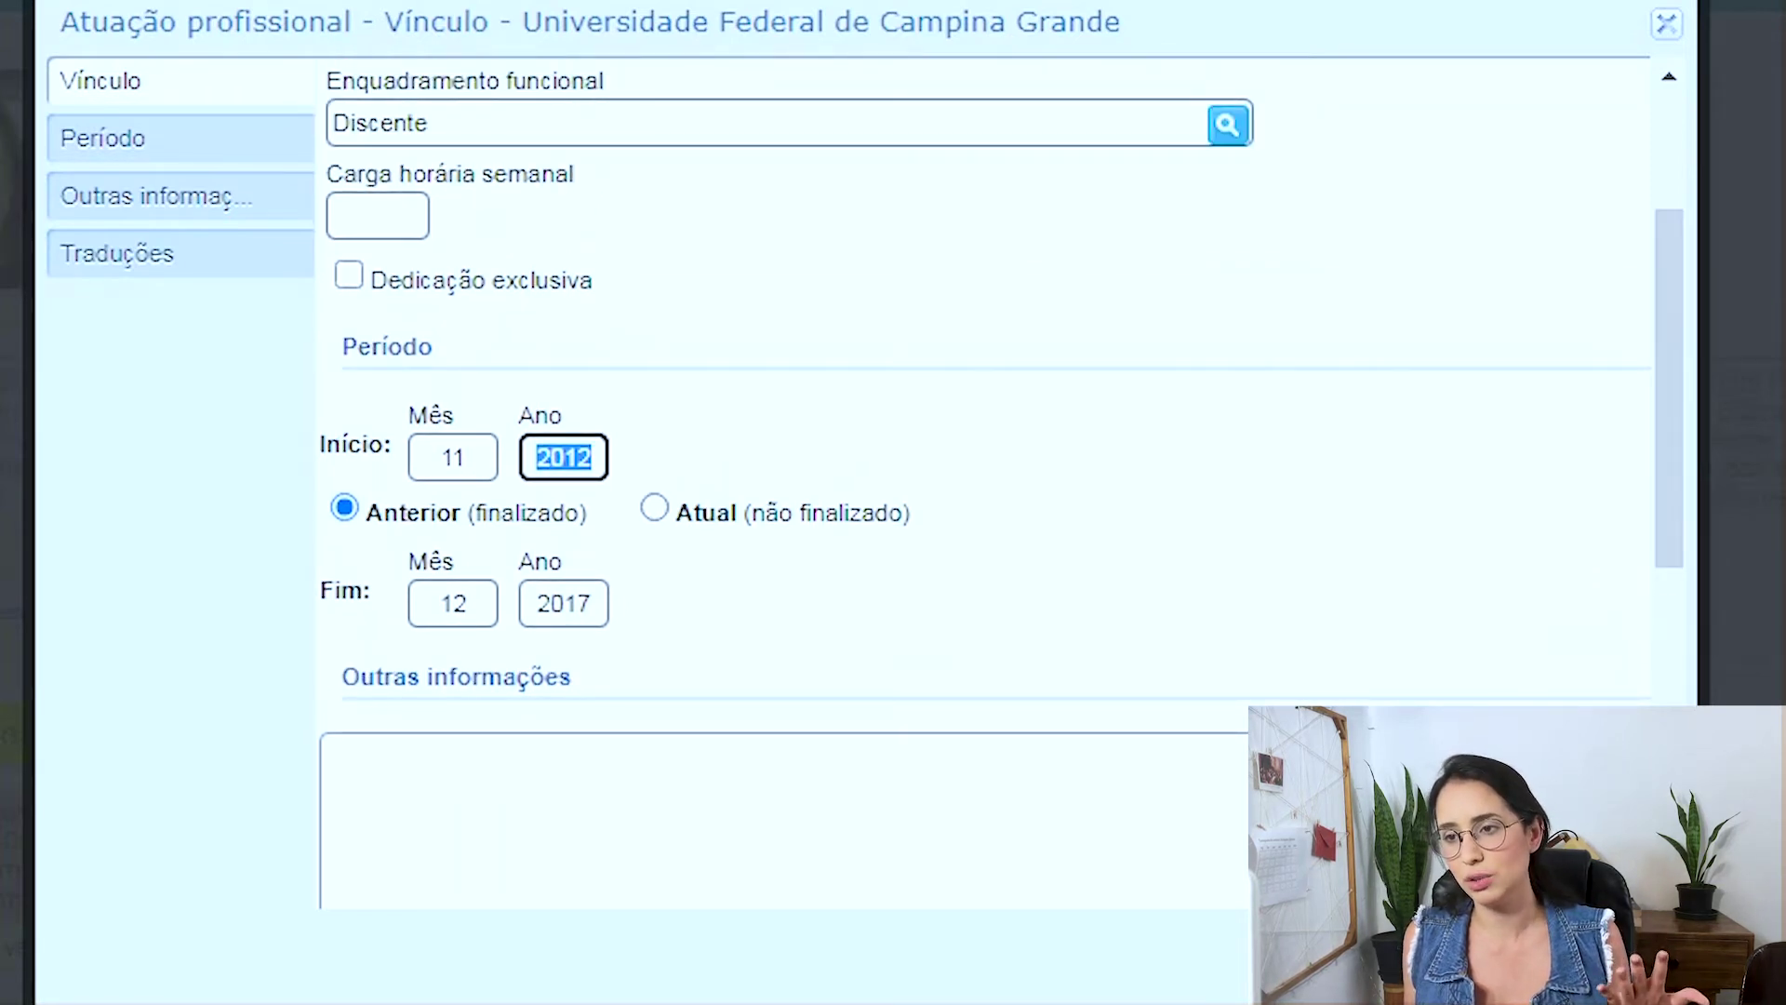
{"action": "left_click", "coordinate": [654, 507]}
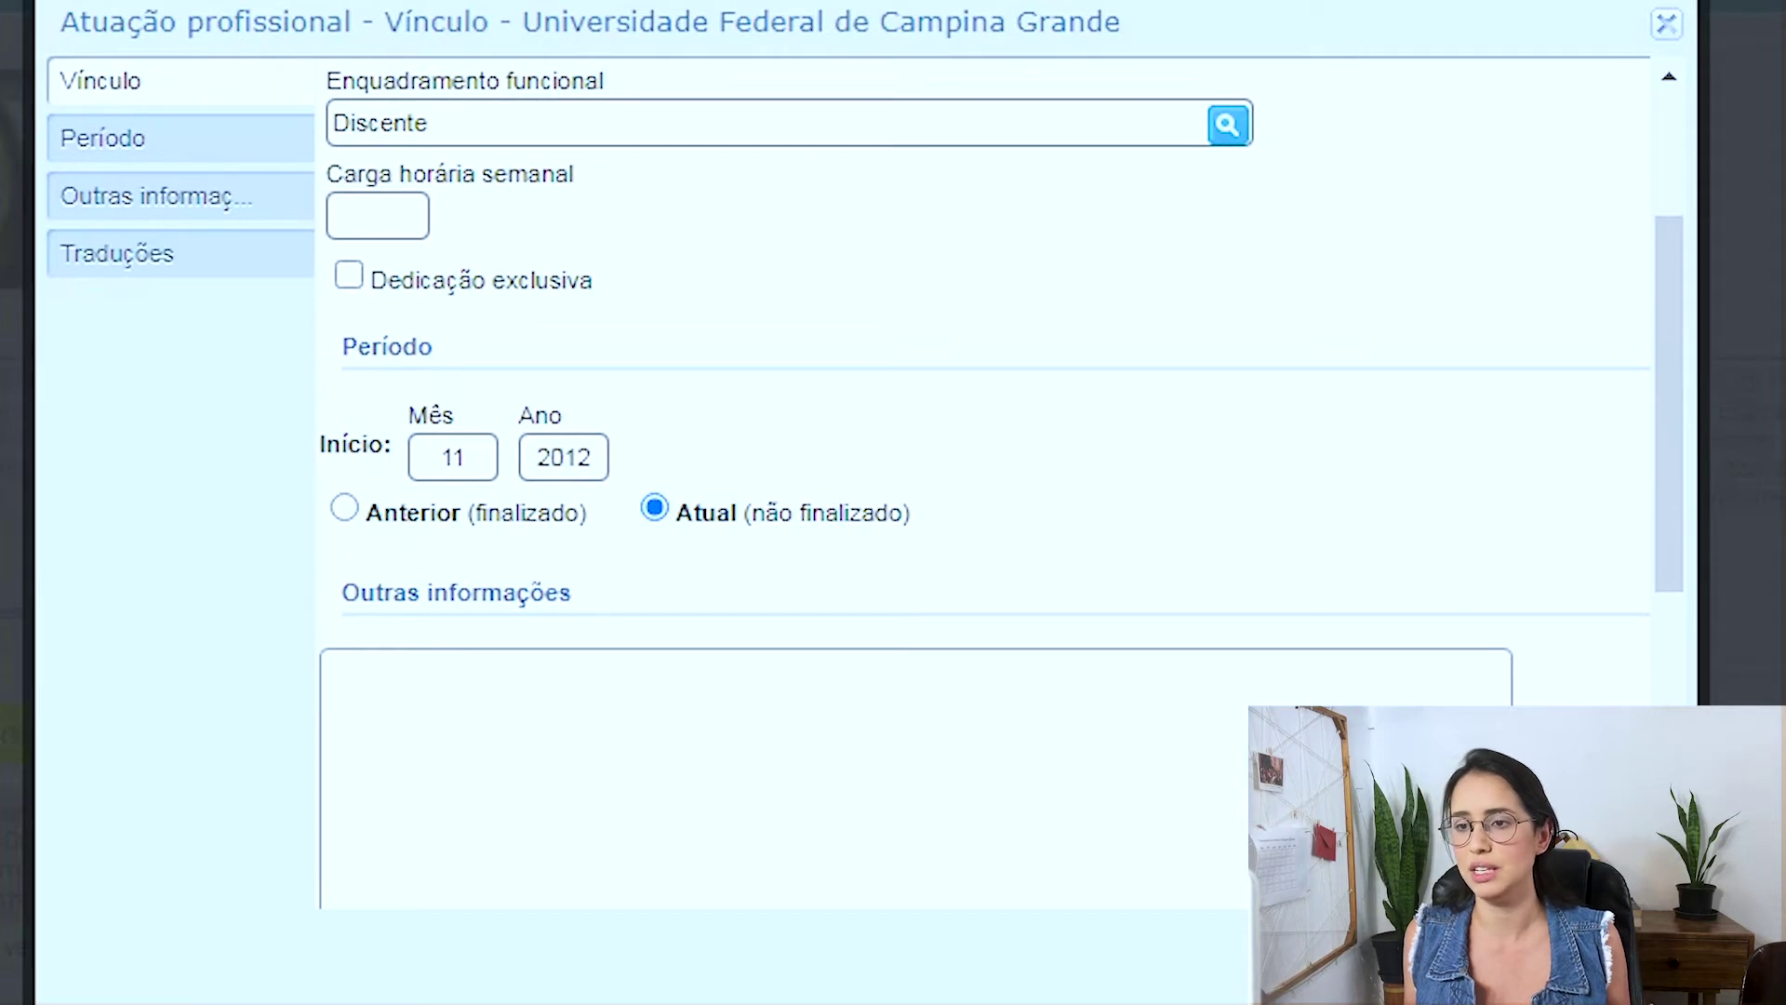
{"action": "left_click", "coordinate": [344, 508]}
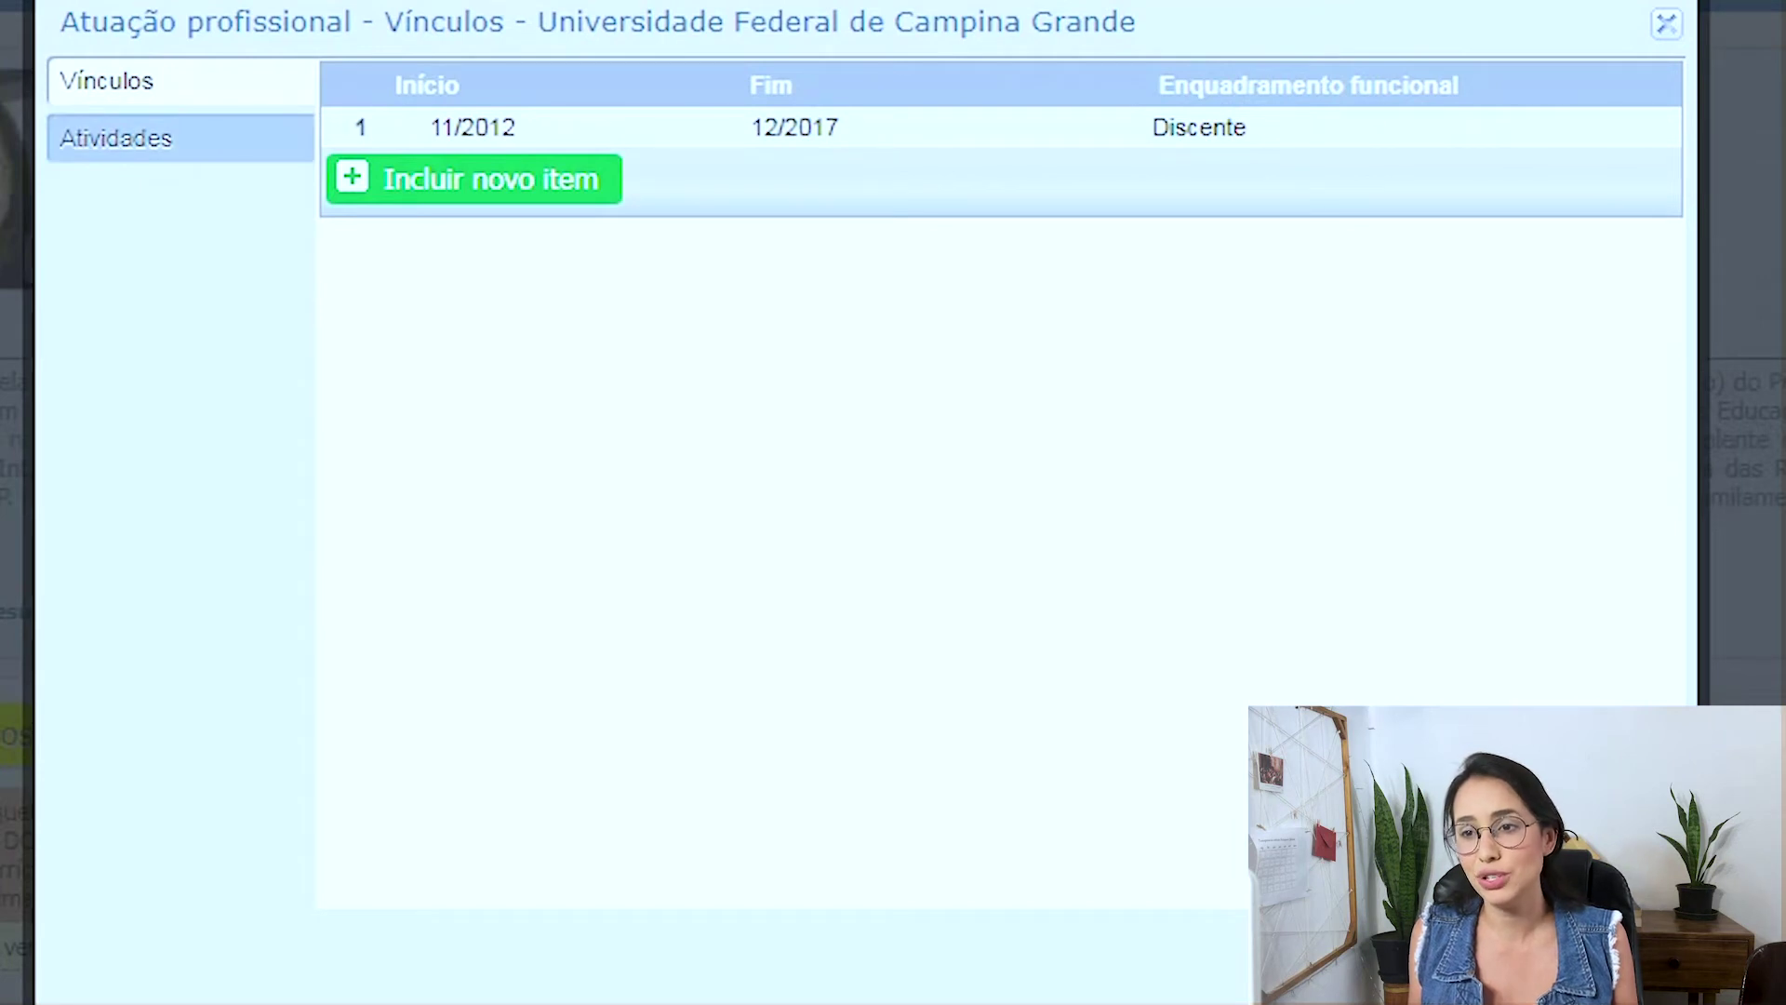
Examine the university's Atividades list and the activity natures offered for a new item, and cancel adding the item
{"action": "left_click", "coordinate": [116, 138]}
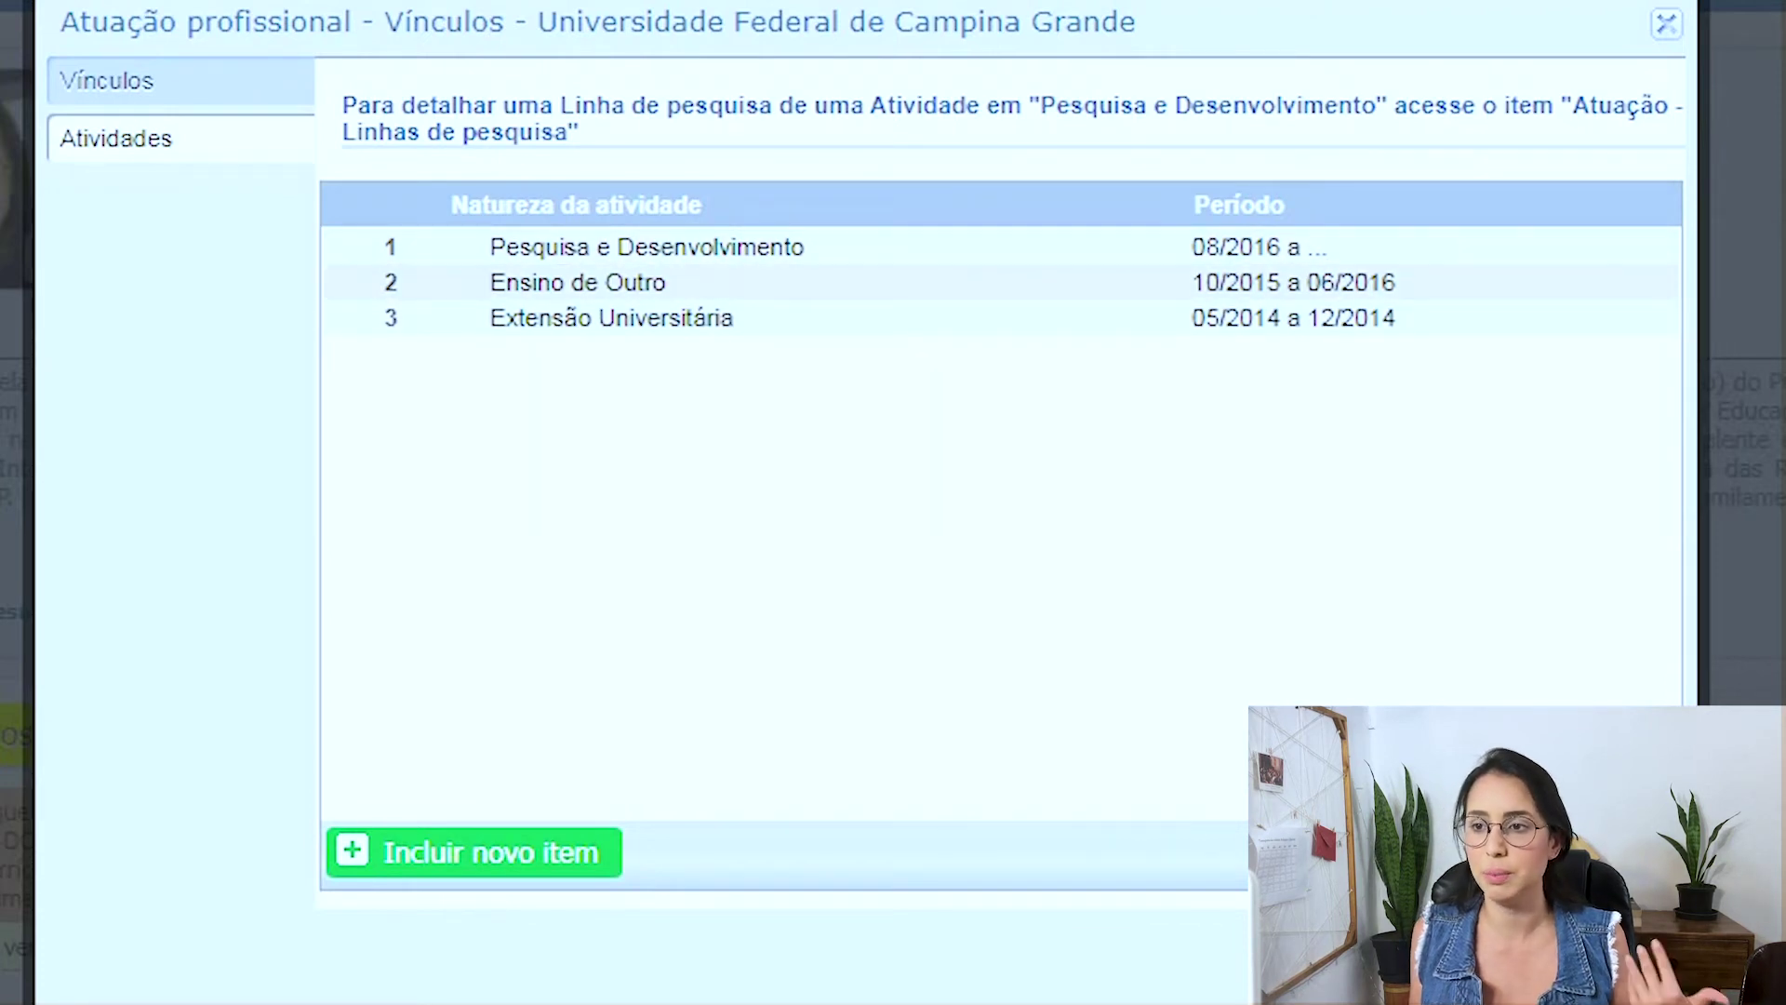
{"action": "left_click", "coordinate": [473, 852]}
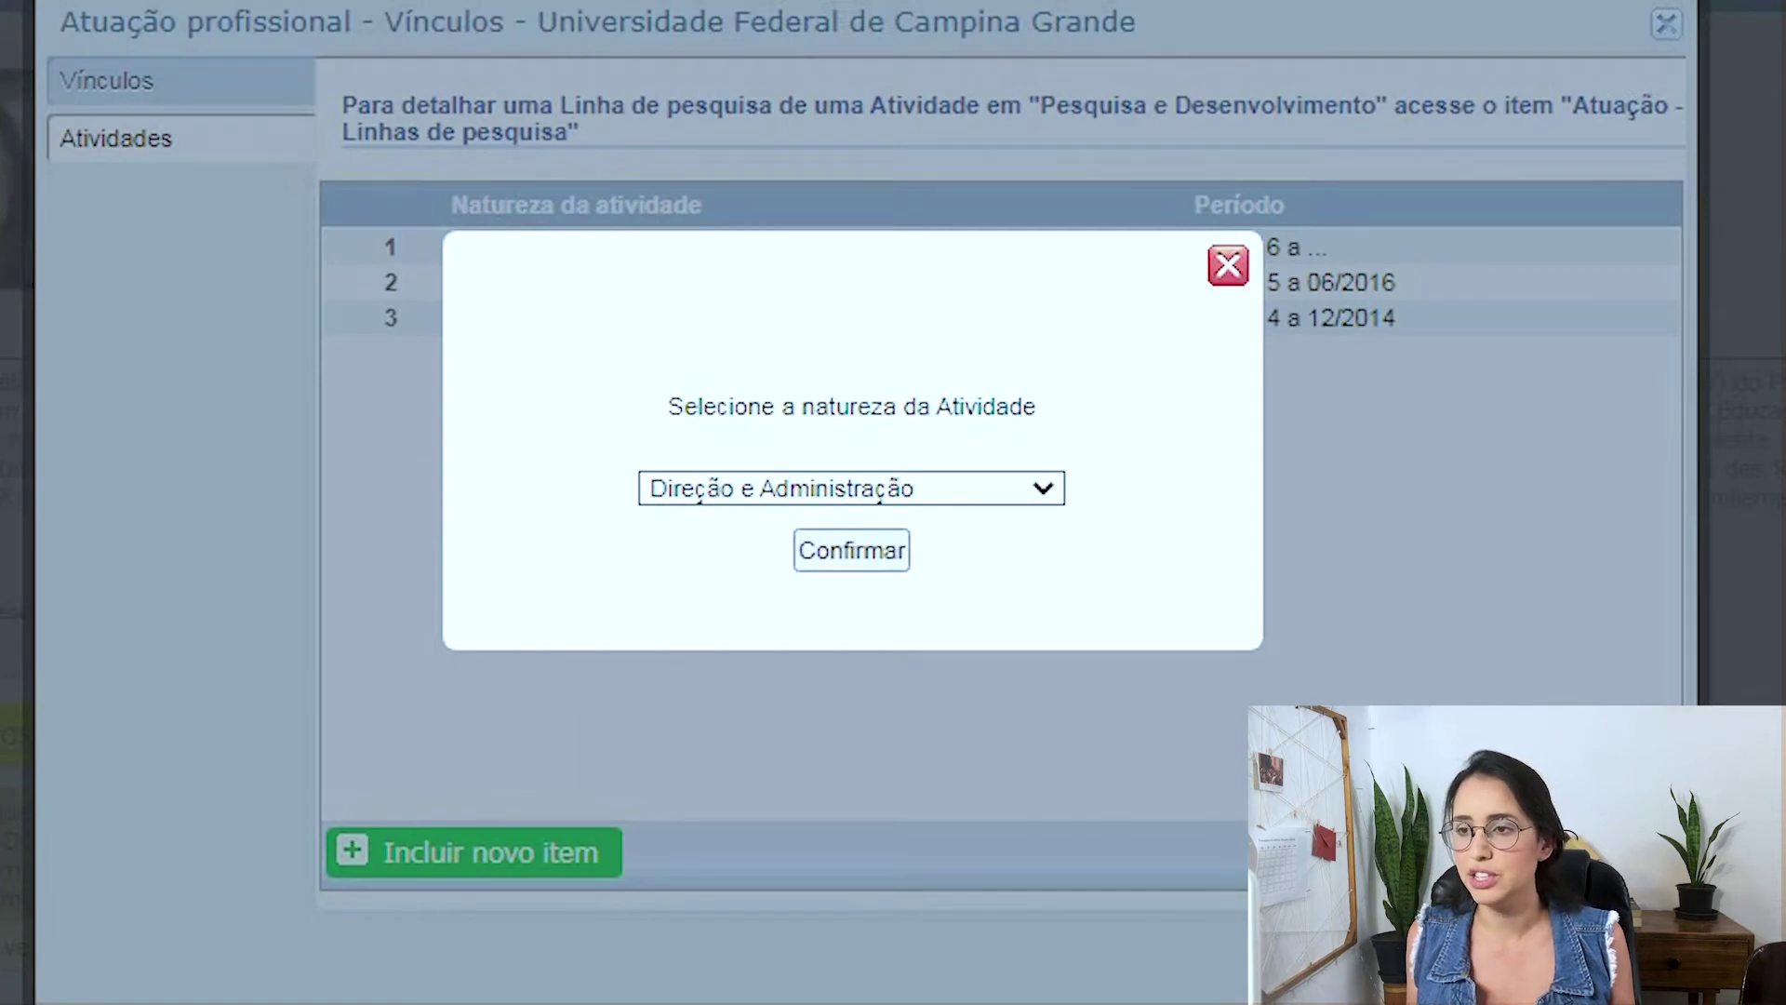
{"action": "left_click", "coordinate": [850, 487]}
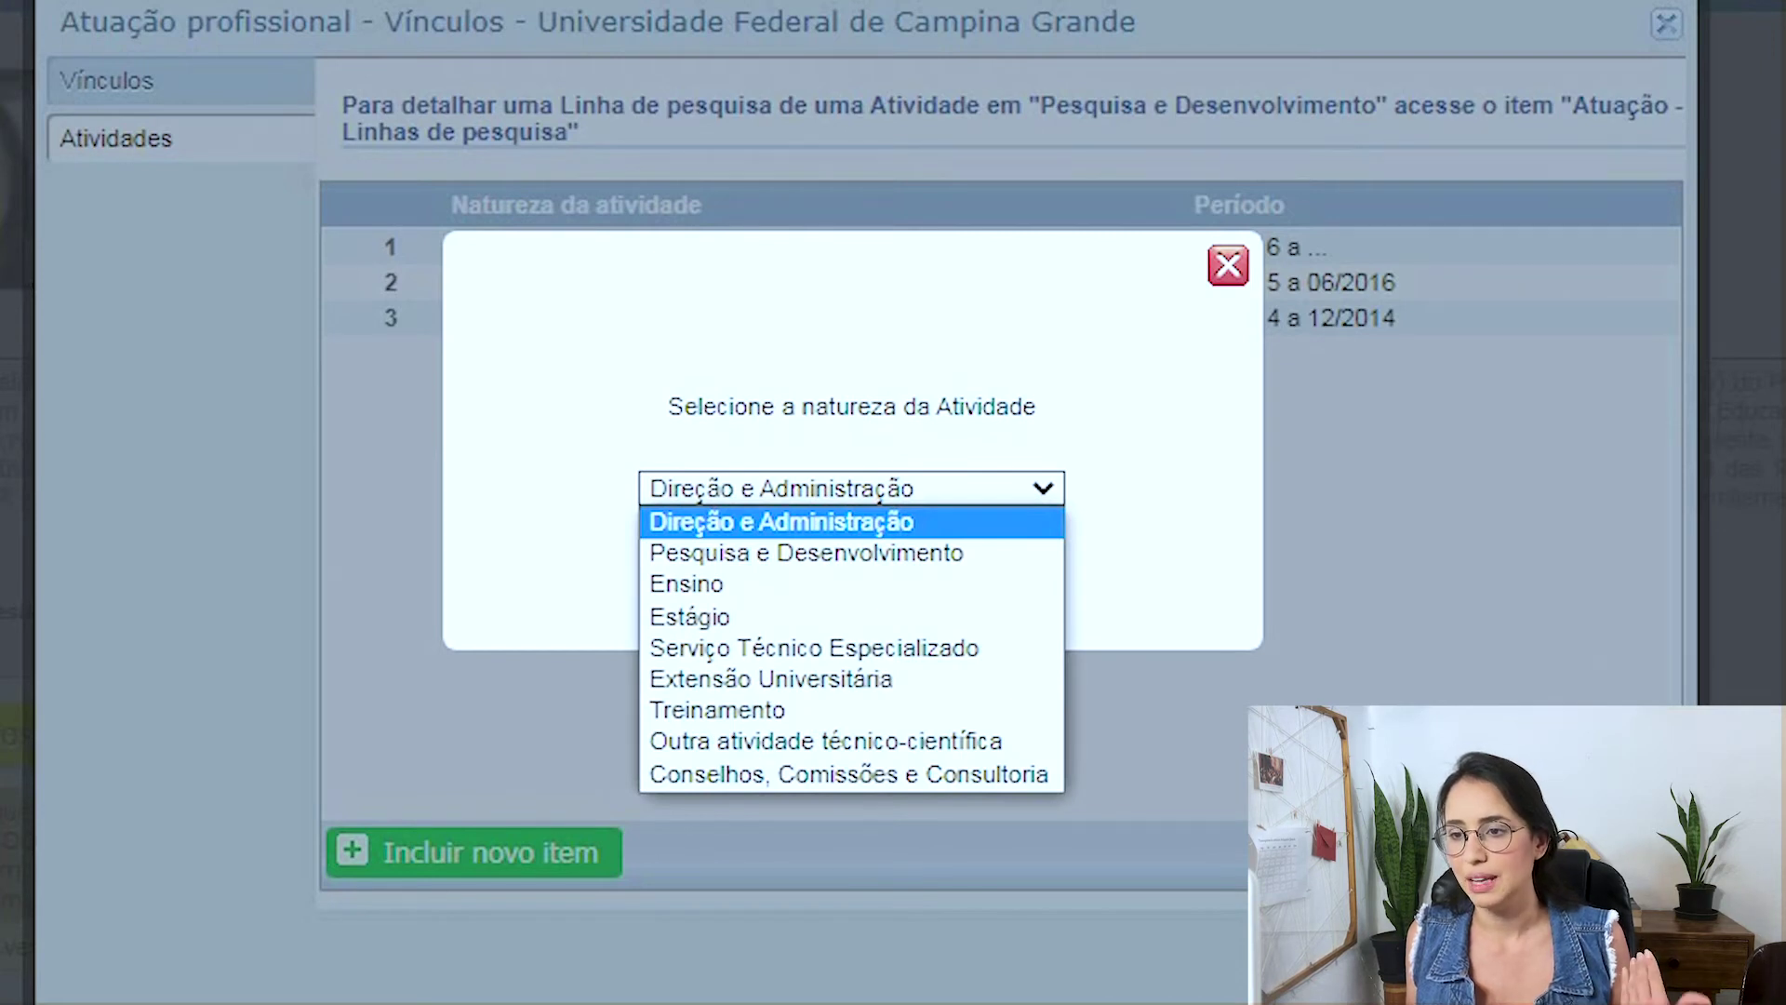
{"action": "key", "text": "Down"}
{"action": "key", "text": "Down"}
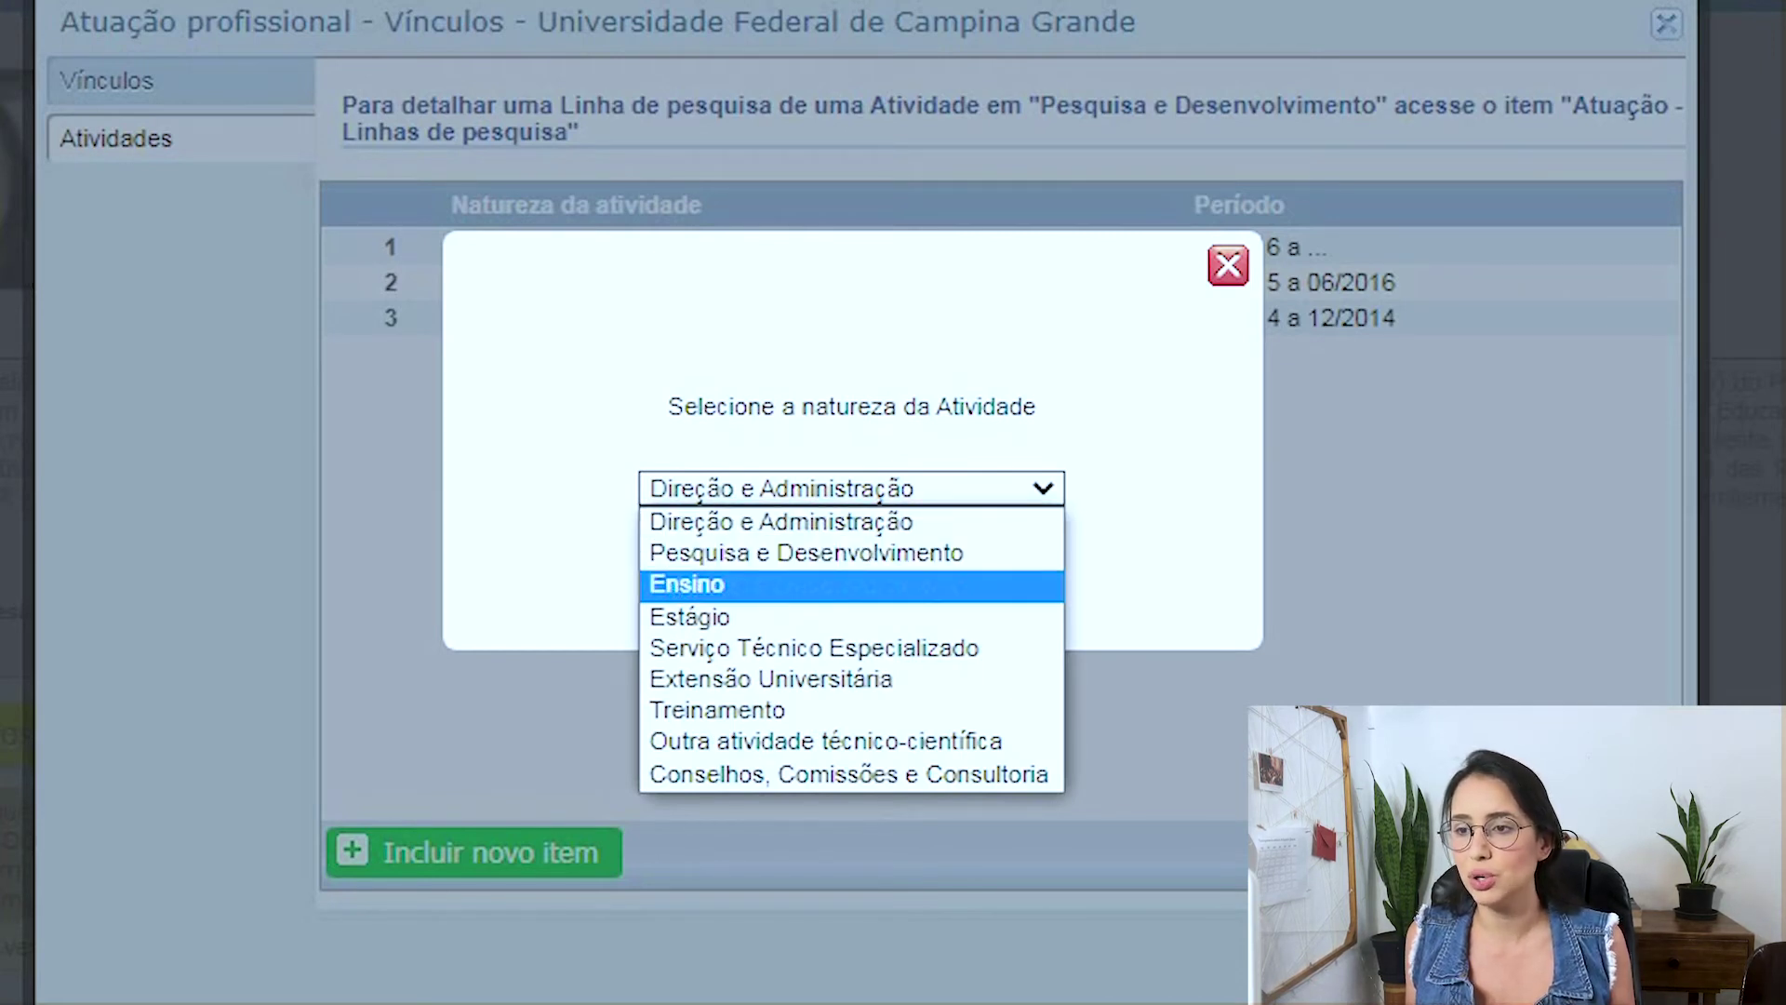
{"action": "key", "text": "Up"}
{"action": "key", "text": "Up"}
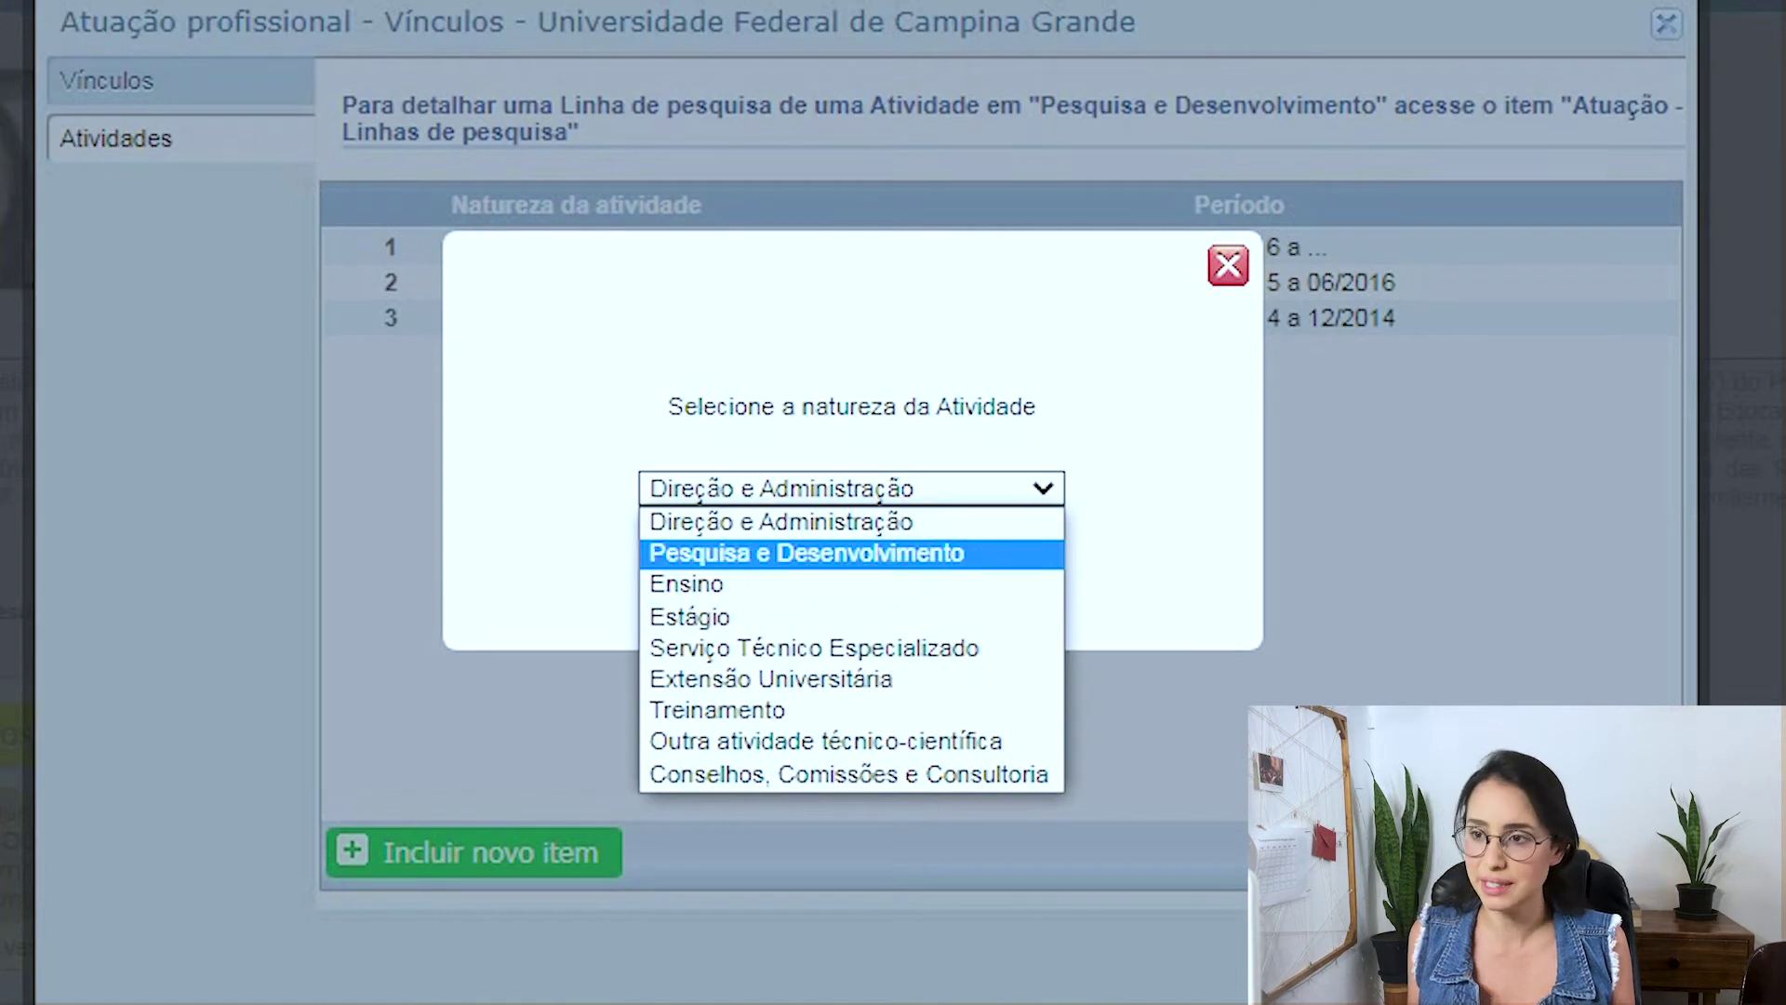
{"action": "key", "text": "Return"}
{"action": "key", "text": "Escape"}
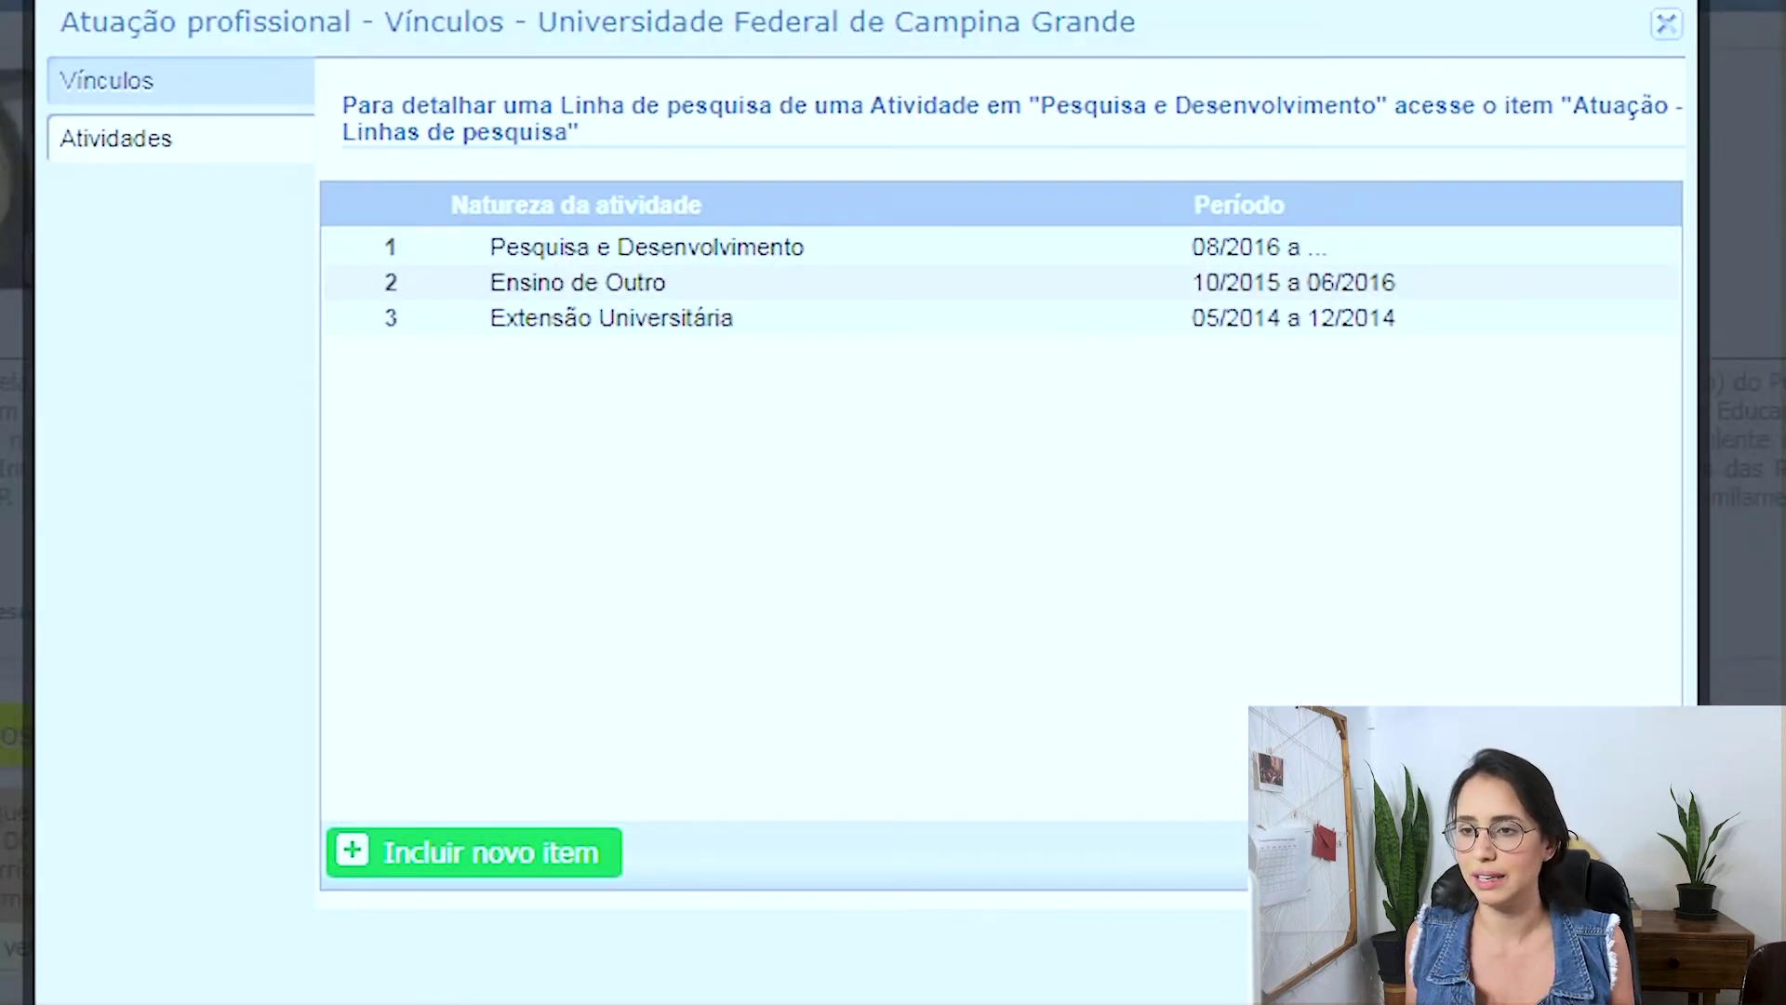
Open the Ensino de Outro activity from 10/2015 to 06/2016
{"action": "left_click", "coordinate": [577, 282]}
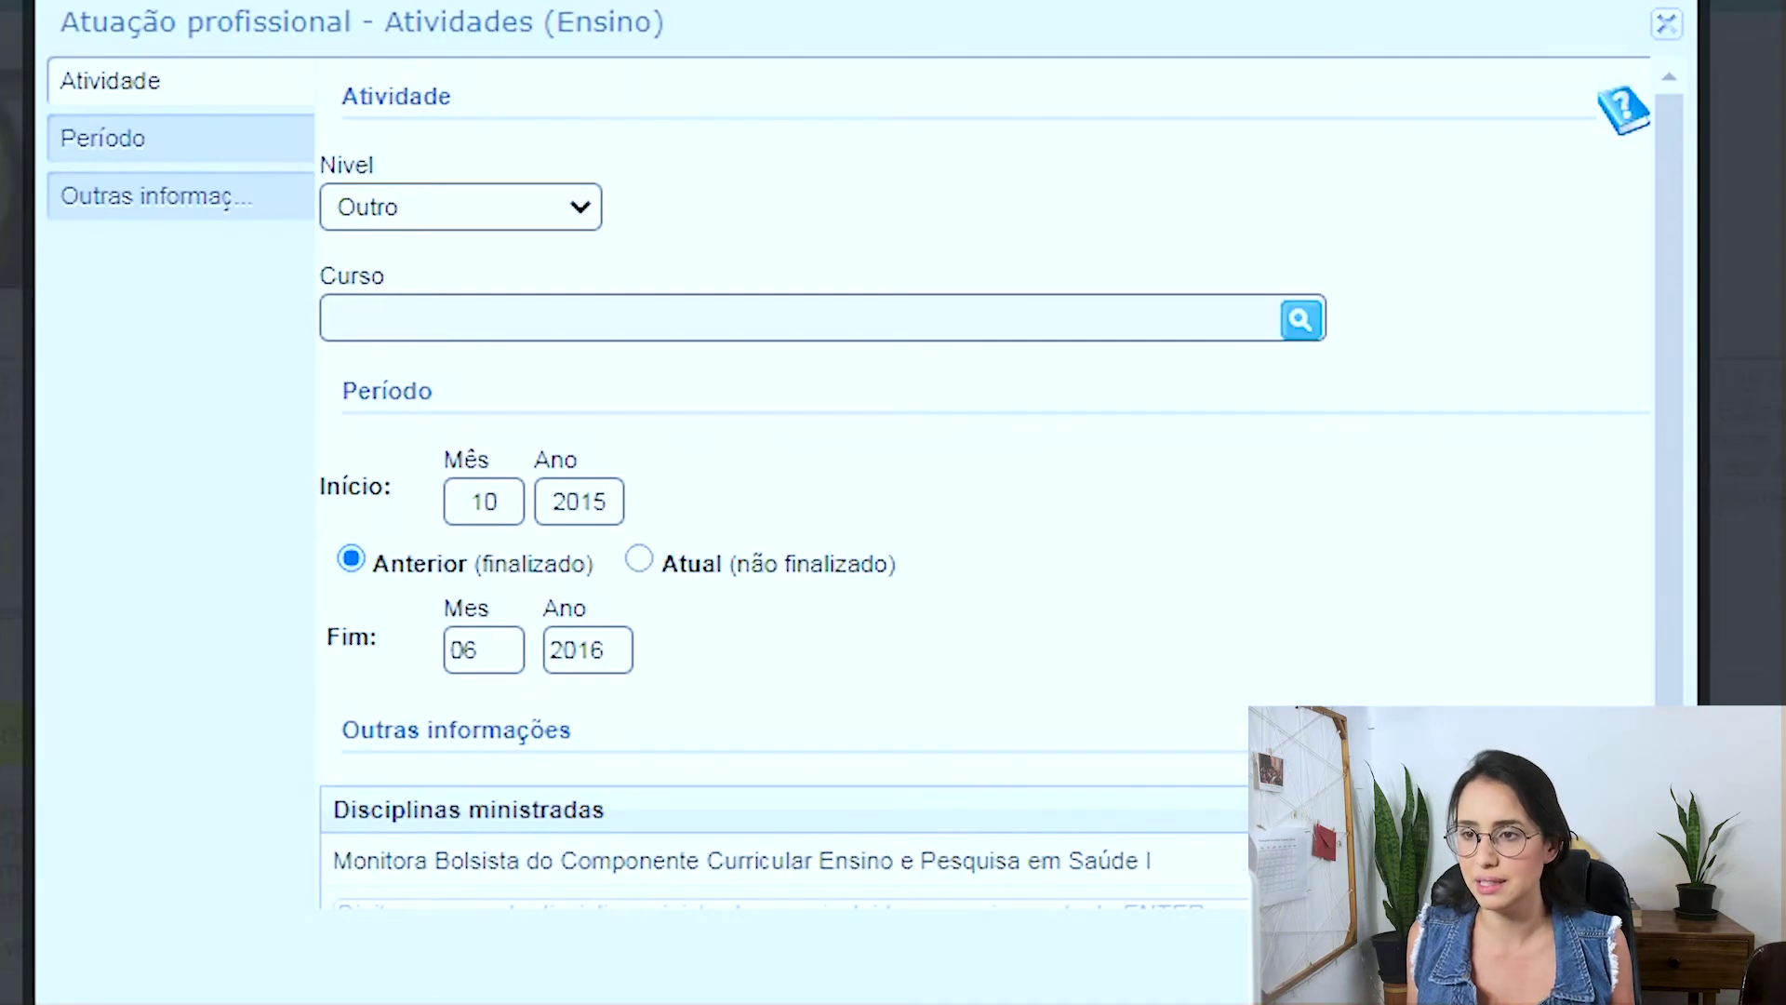
Examine the teaching activity's Nivel options, keeping Outro, and the start and end month and year fields under Período
{"action": "key", "text": "Tab"}
{"action": "left_click", "coordinate": [460, 207]}
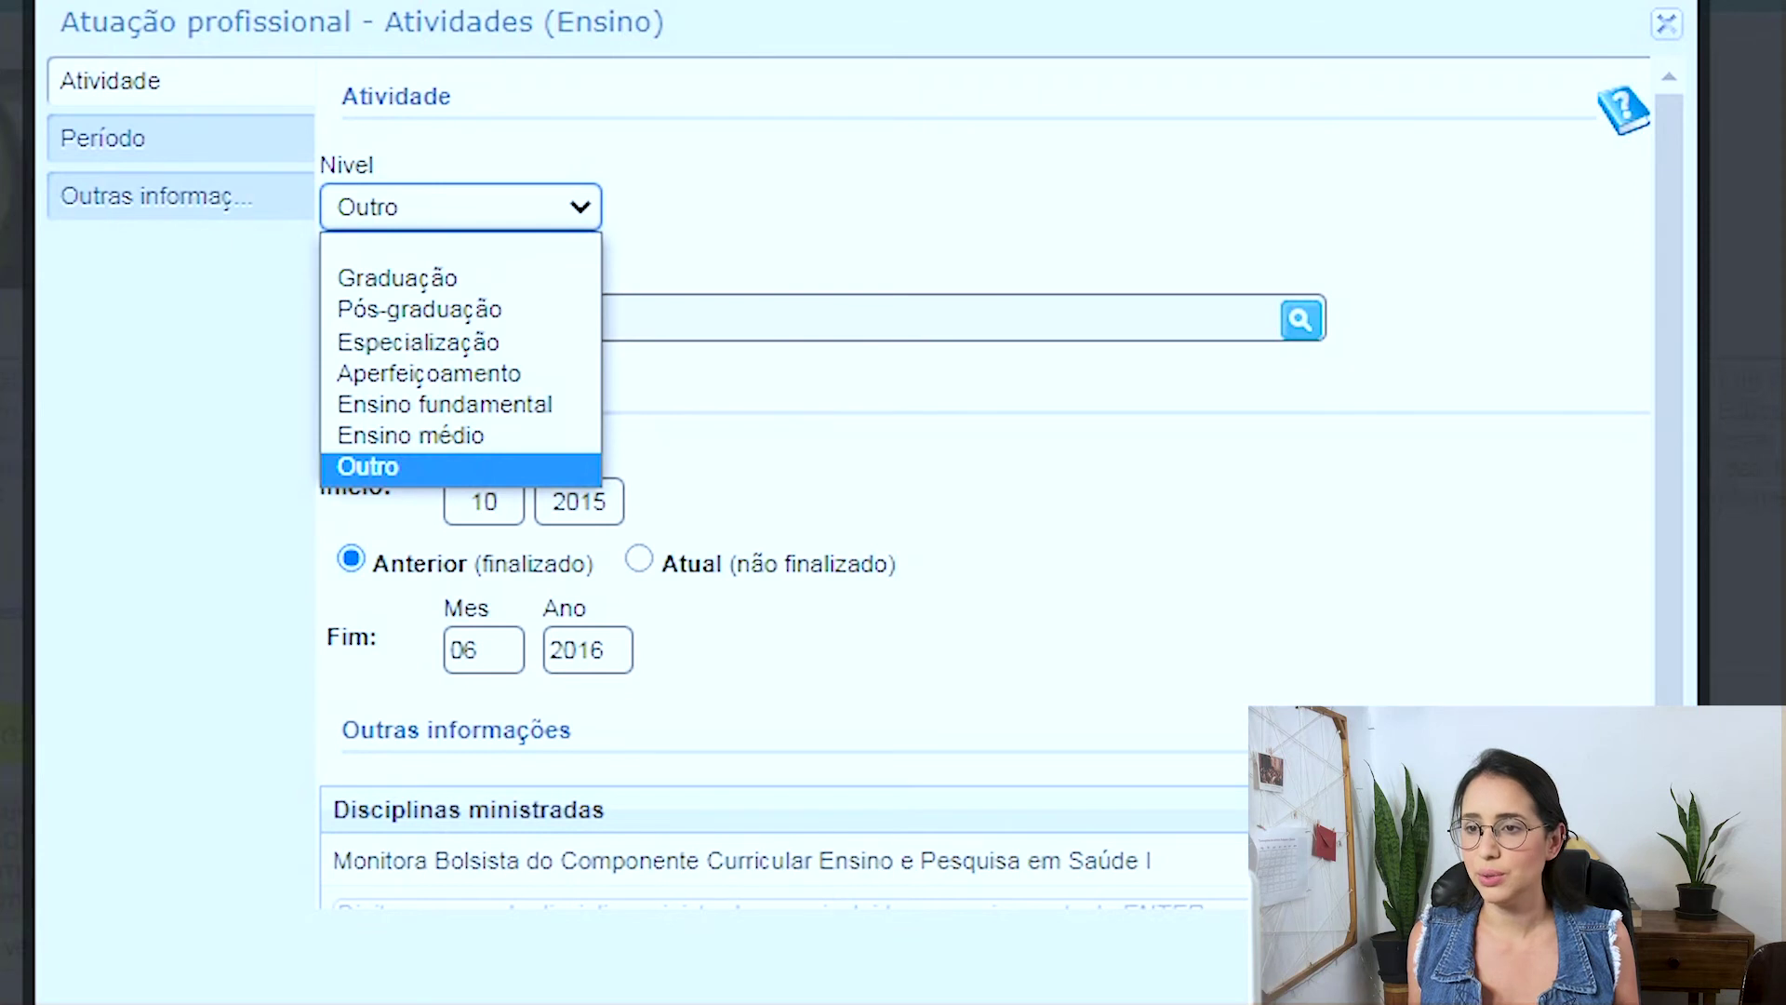
{"action": "key", "text": "Return"}
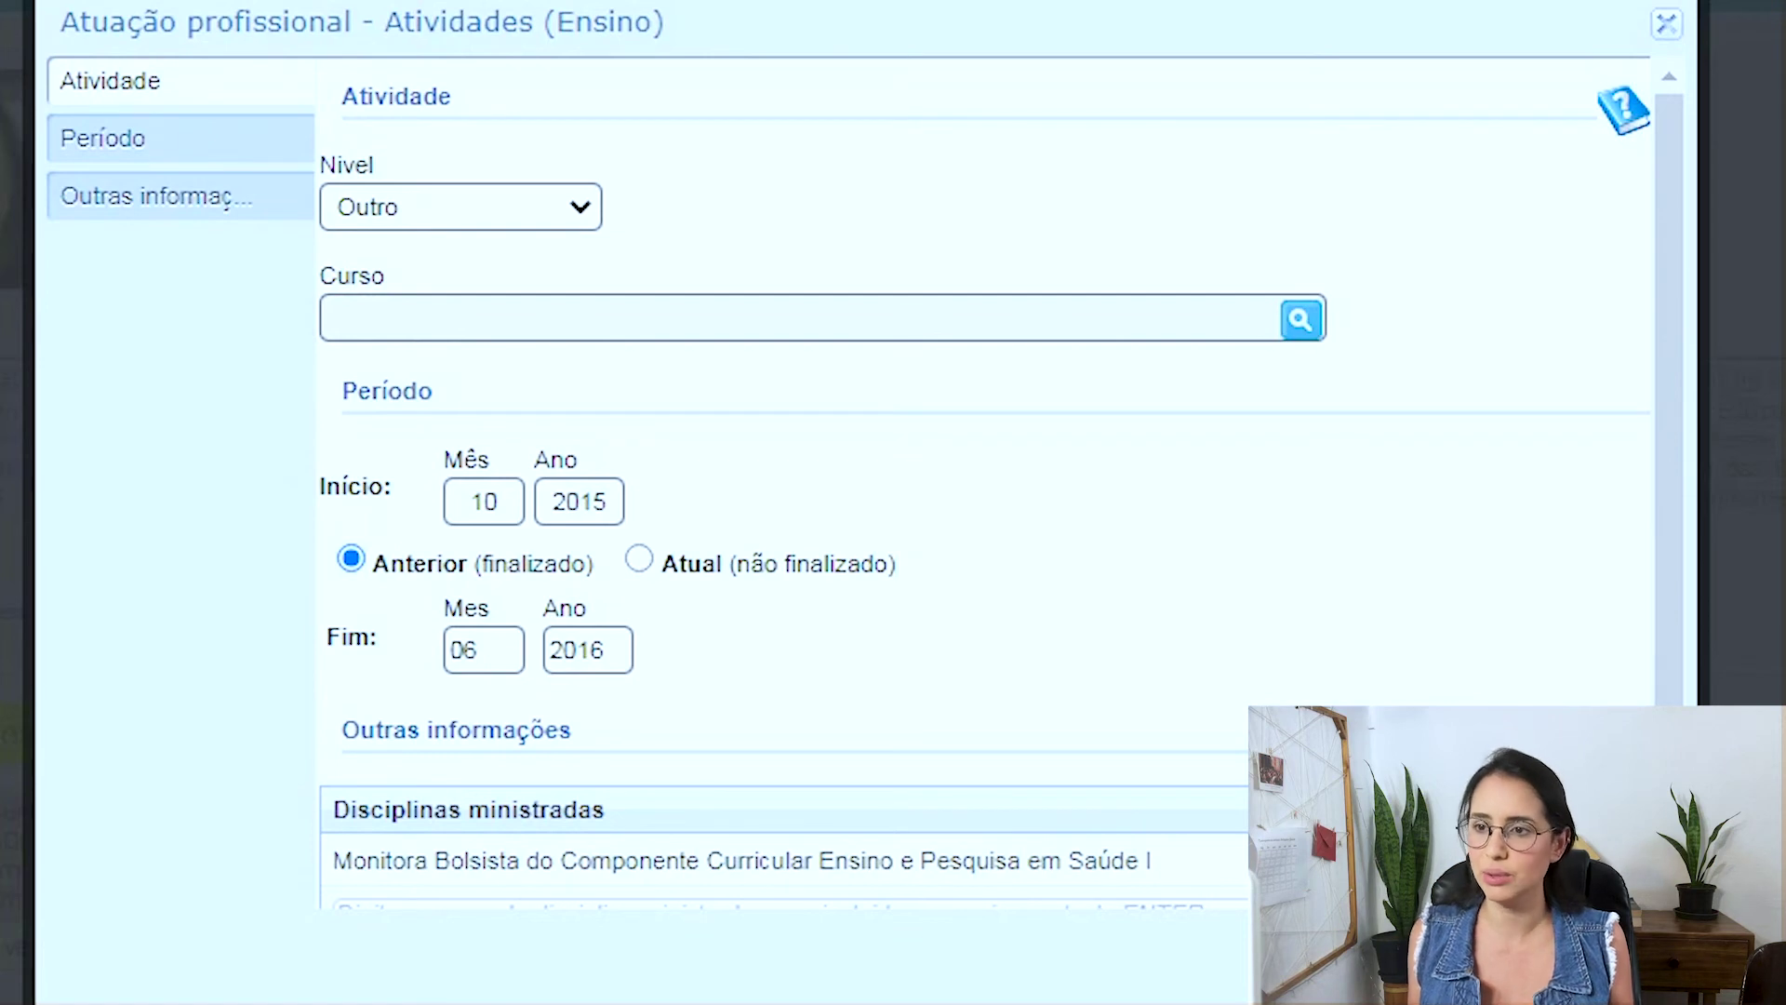
{"action": "scroll", "coordinate": [986, 484], "scroll_direction": "down", "scroll_amount": 1}
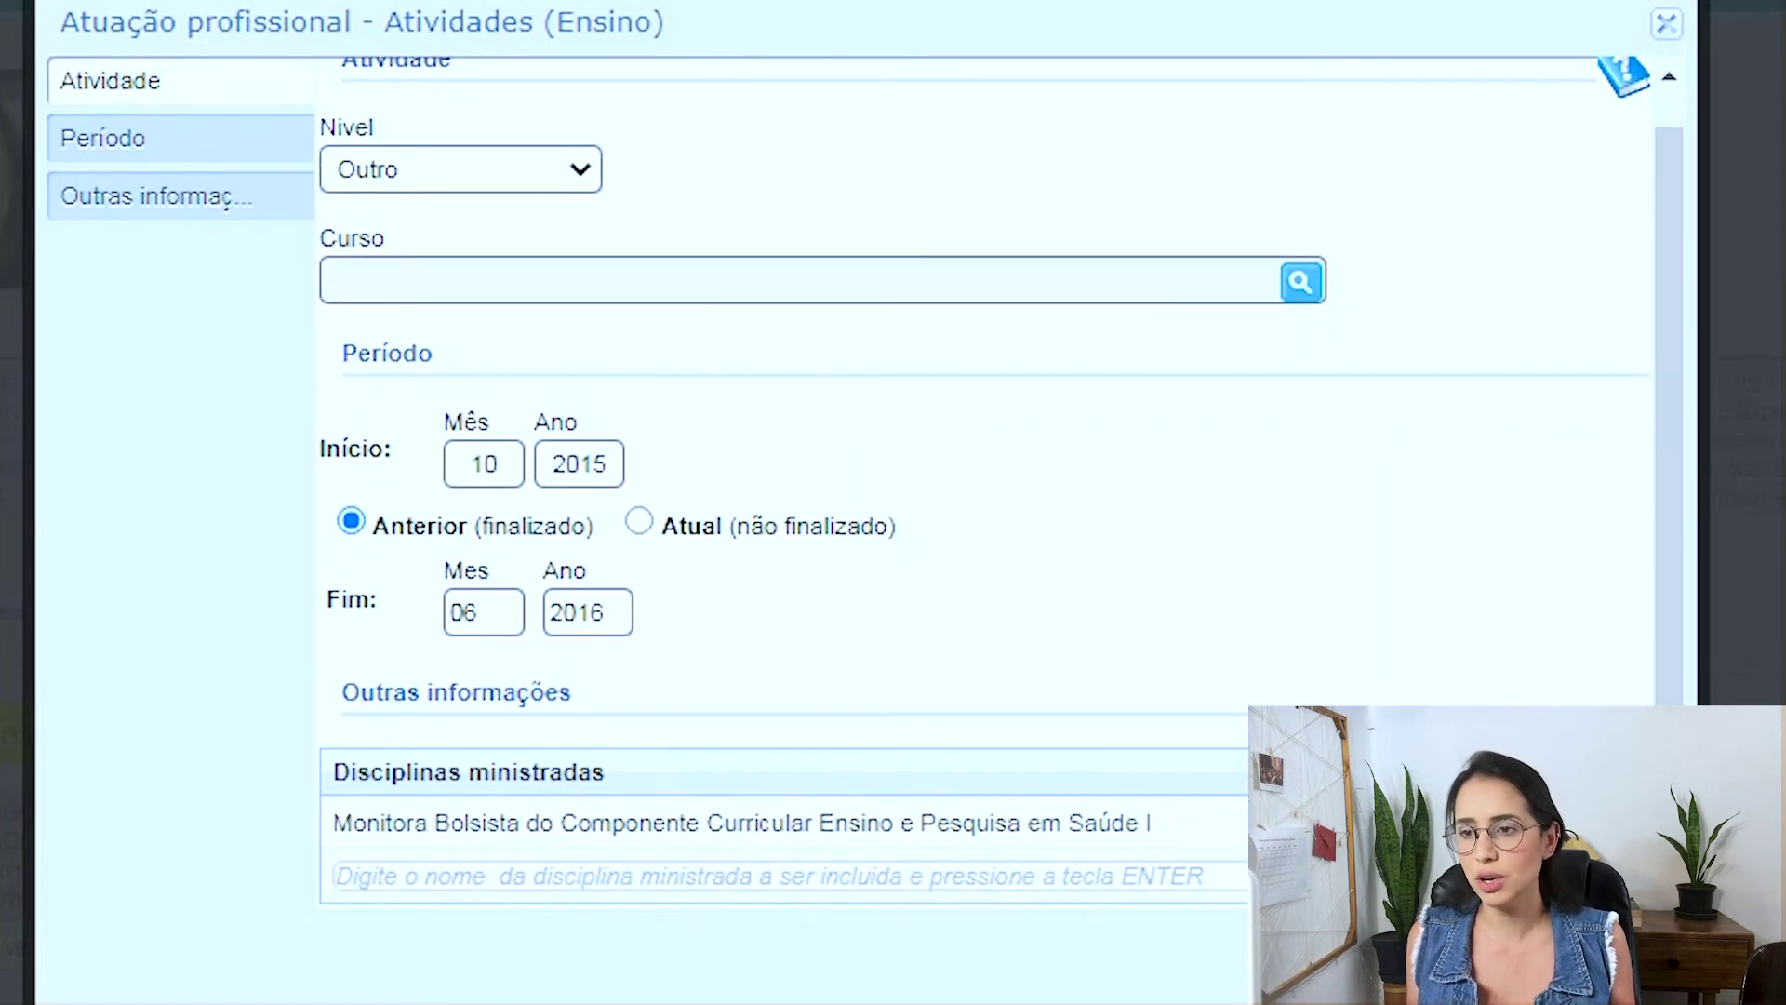
{"action": "left_click", "coordinate": [484, 464]}
{"action": "left_click", "coordinate": [578, 463]}
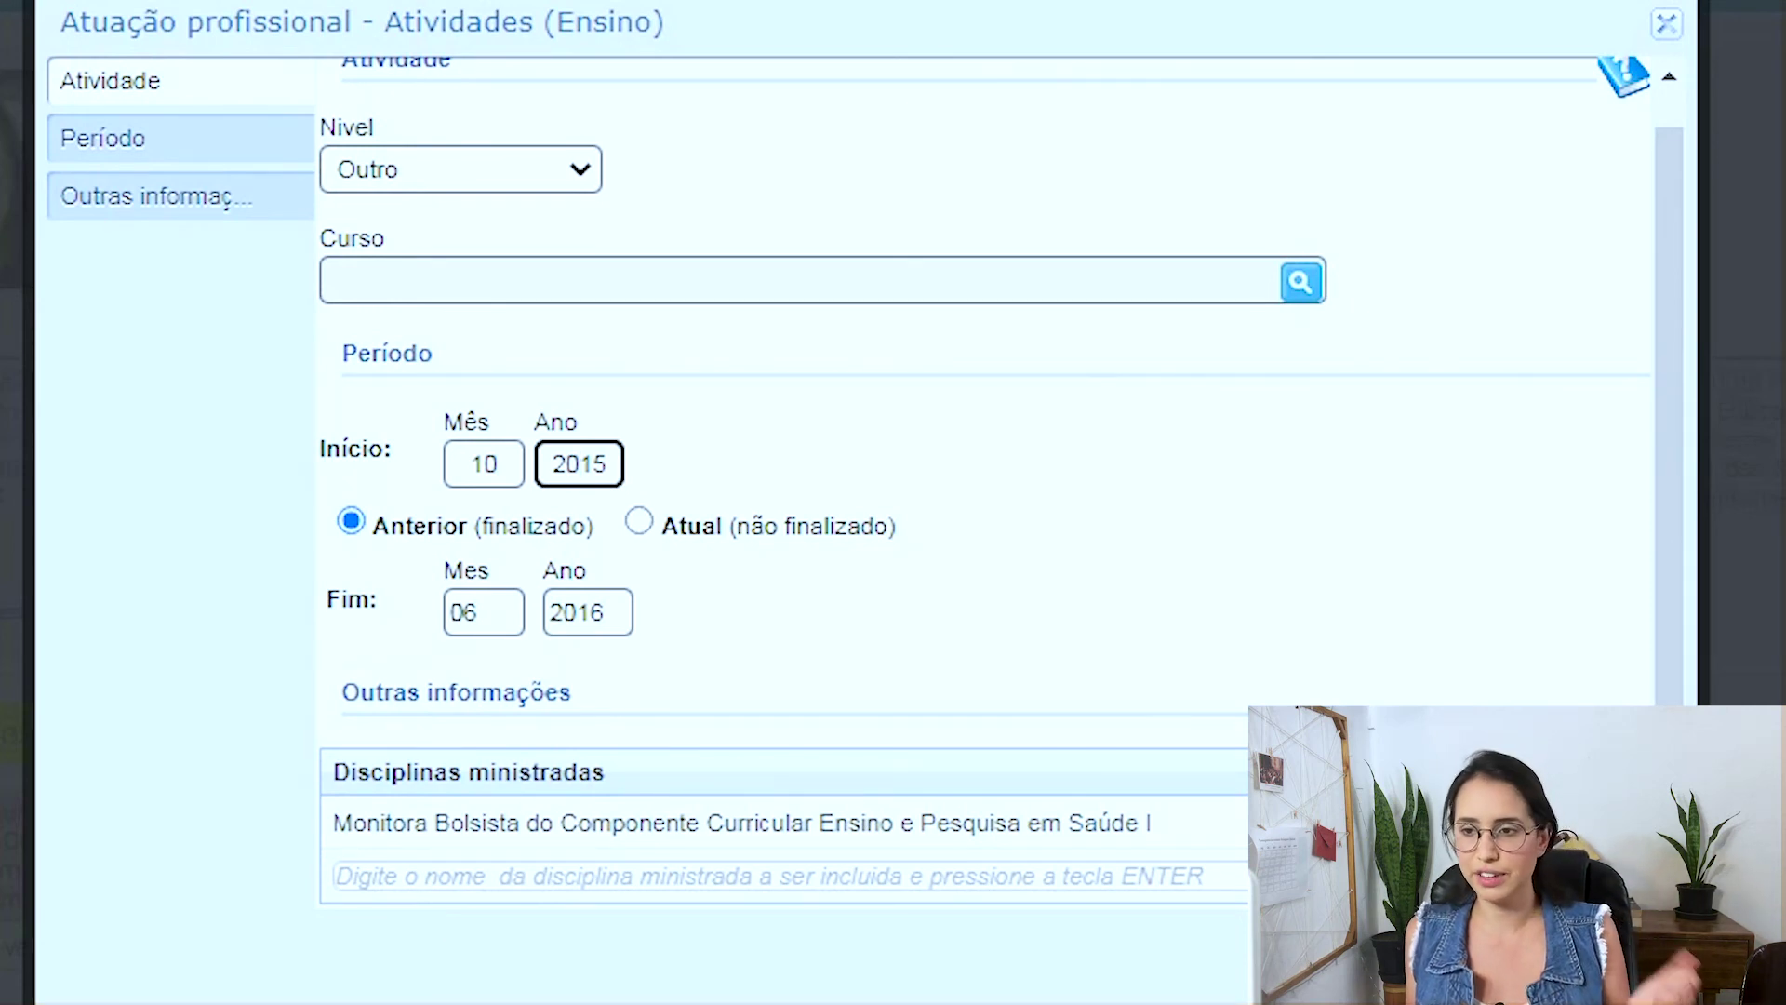
{"action": "left_click", "coordinate": [477, 612]}
{"action": "left_click", "coordinate": [603, 613]}
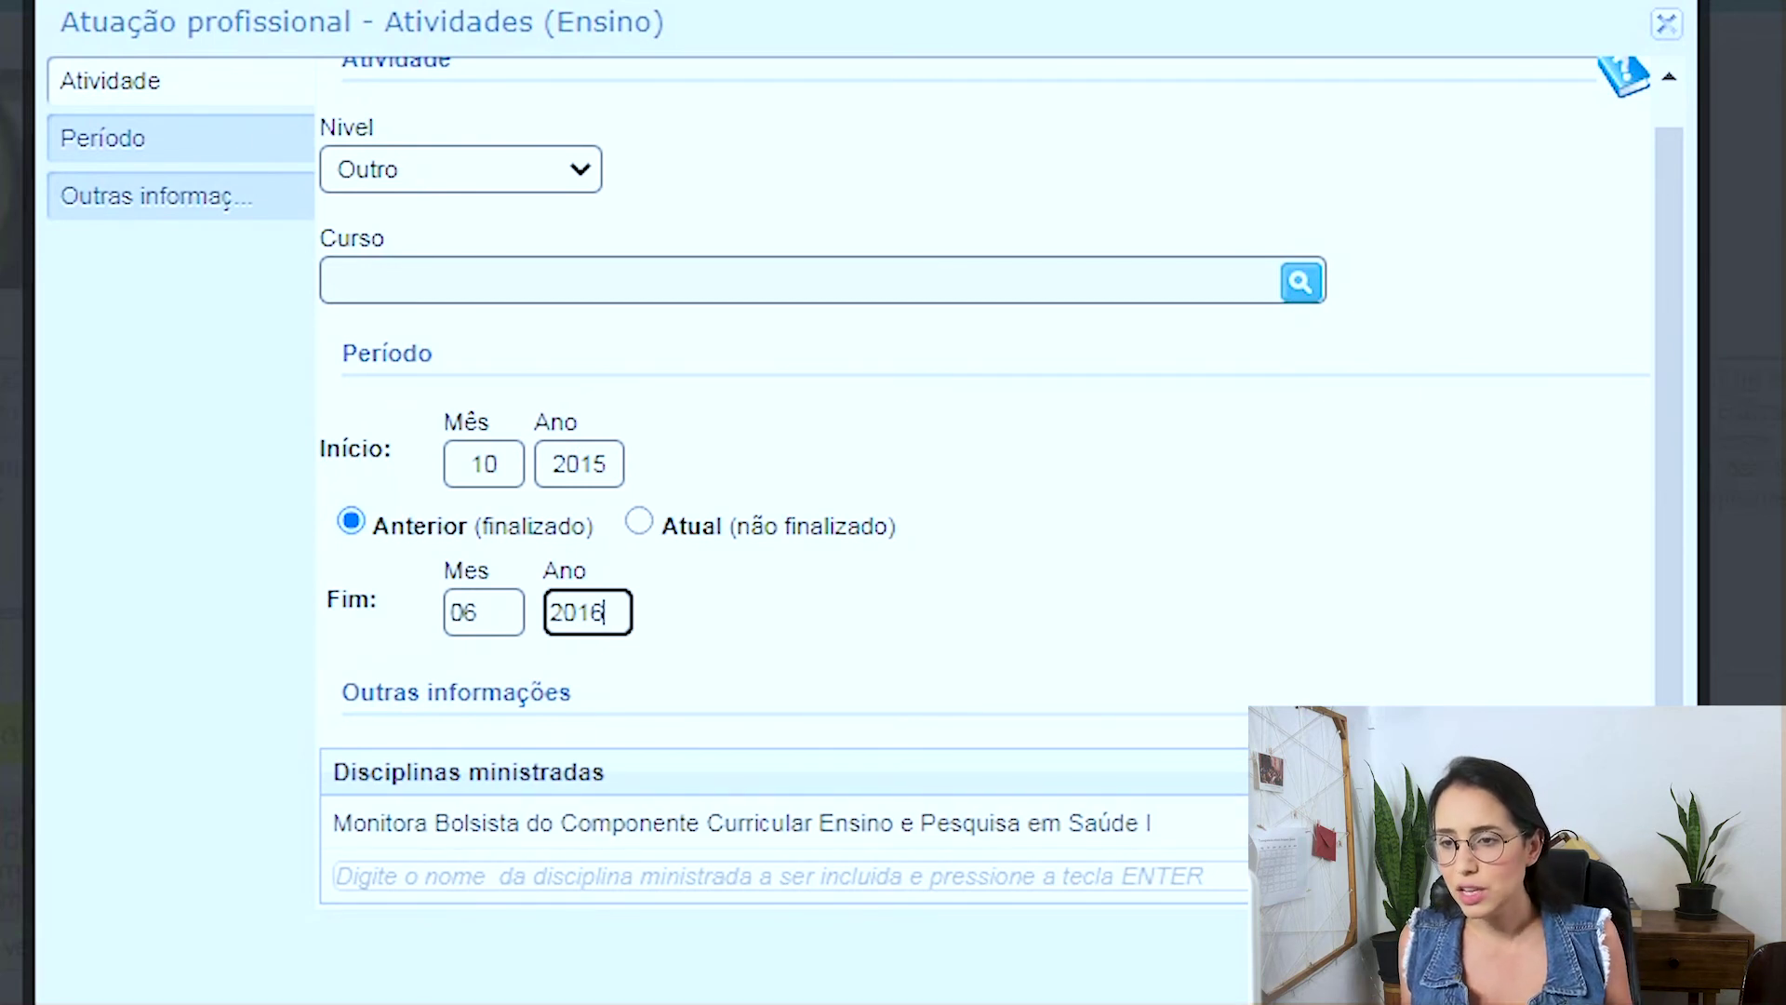
Try the entry "frderfe" as a new item in Disciplinas ministradas under Outras informações and clear it
{"action": "left_click_drag", "start_coordinate": [343, 692], "coordinate": [571, 692]}
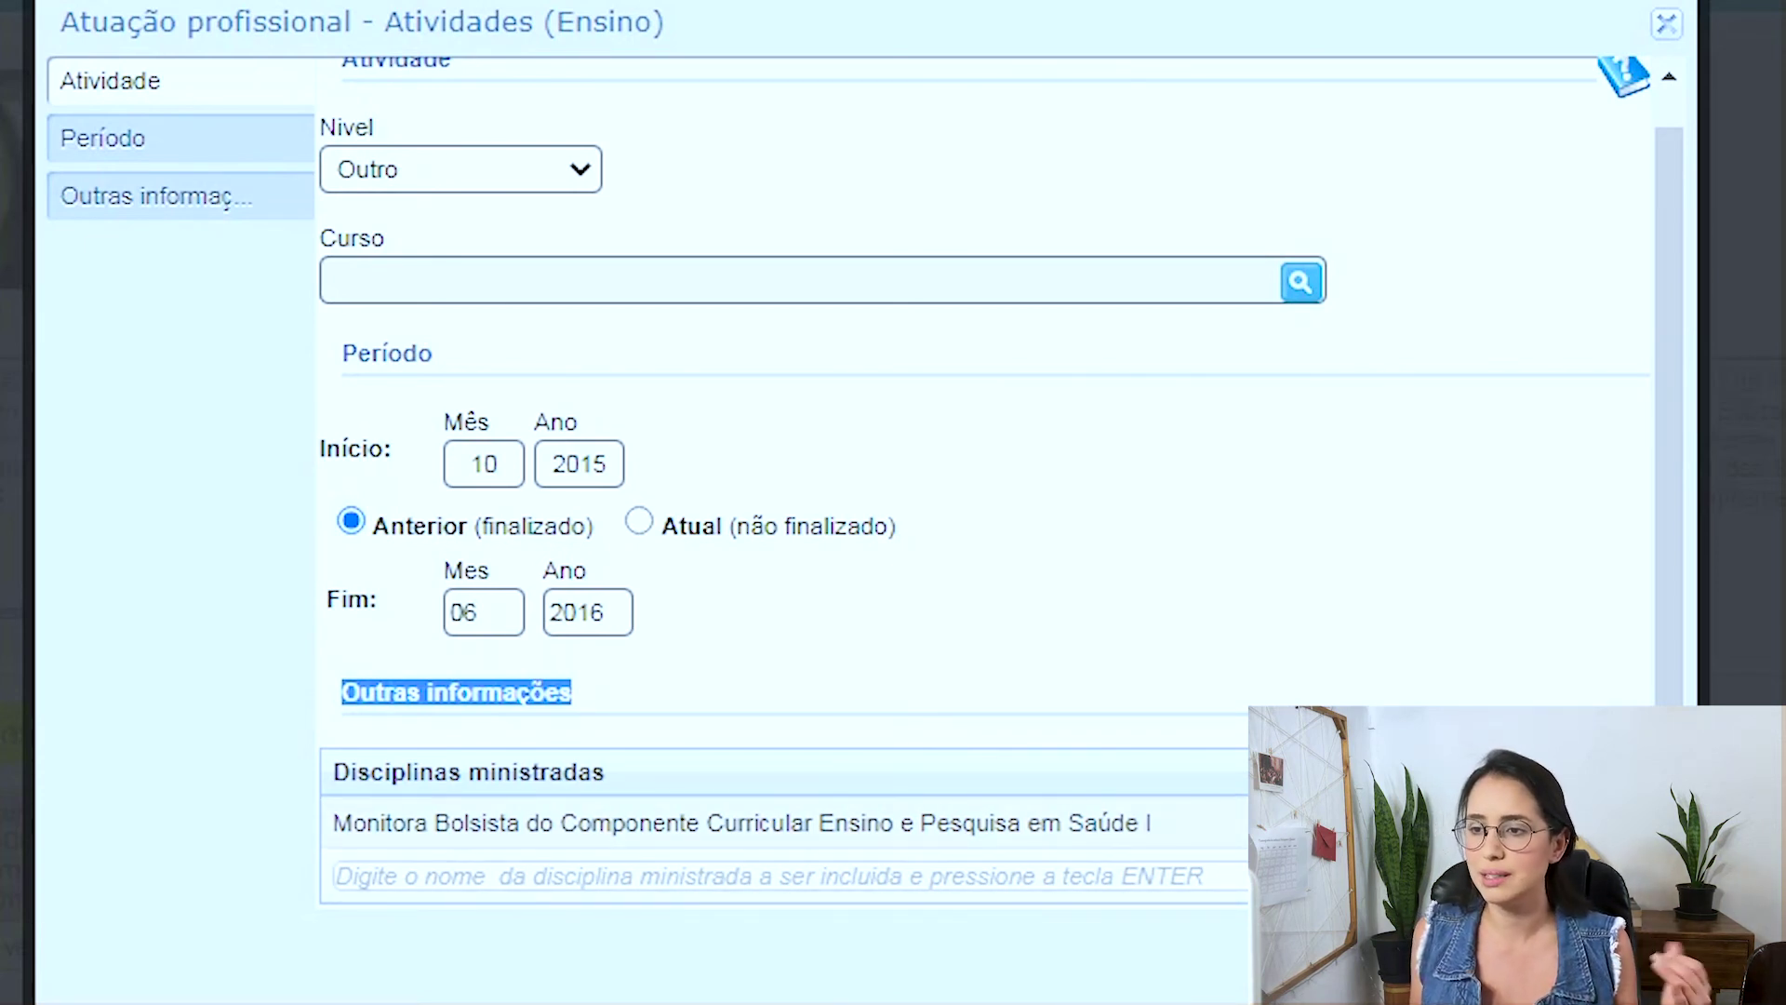
{"action": "left_click", "coordinate": [790, 876]}
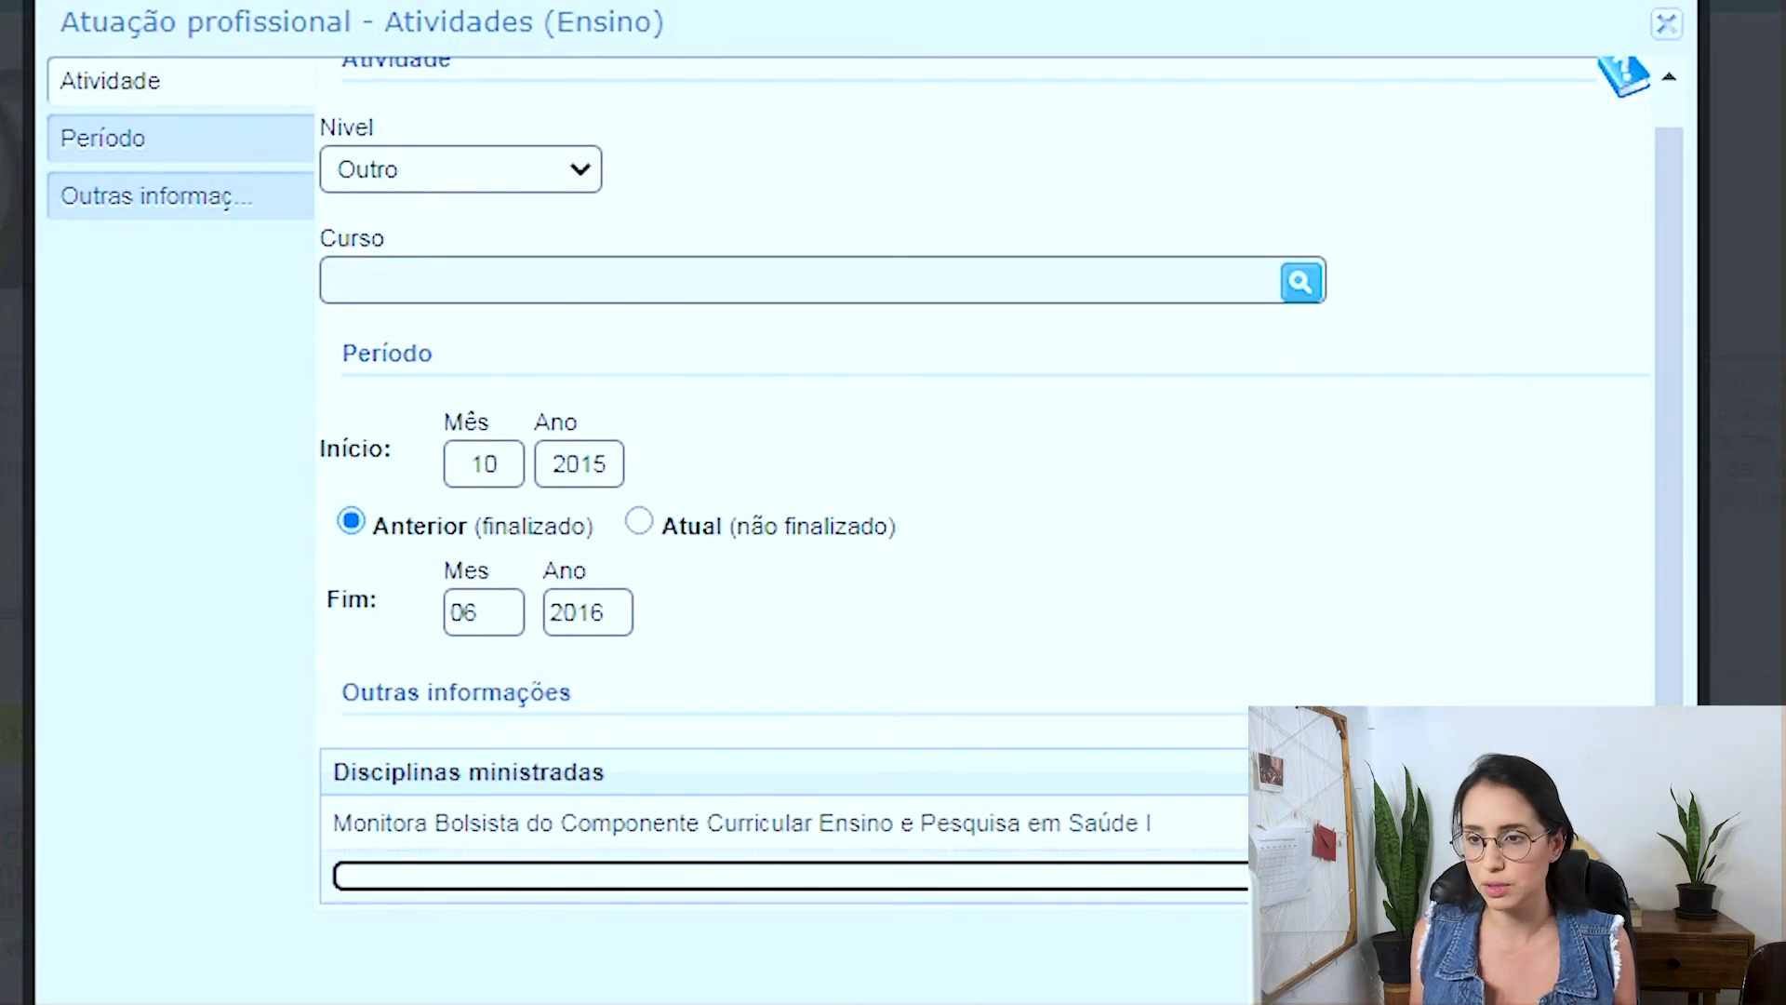
{"action": "type", "text": "rderfe"}
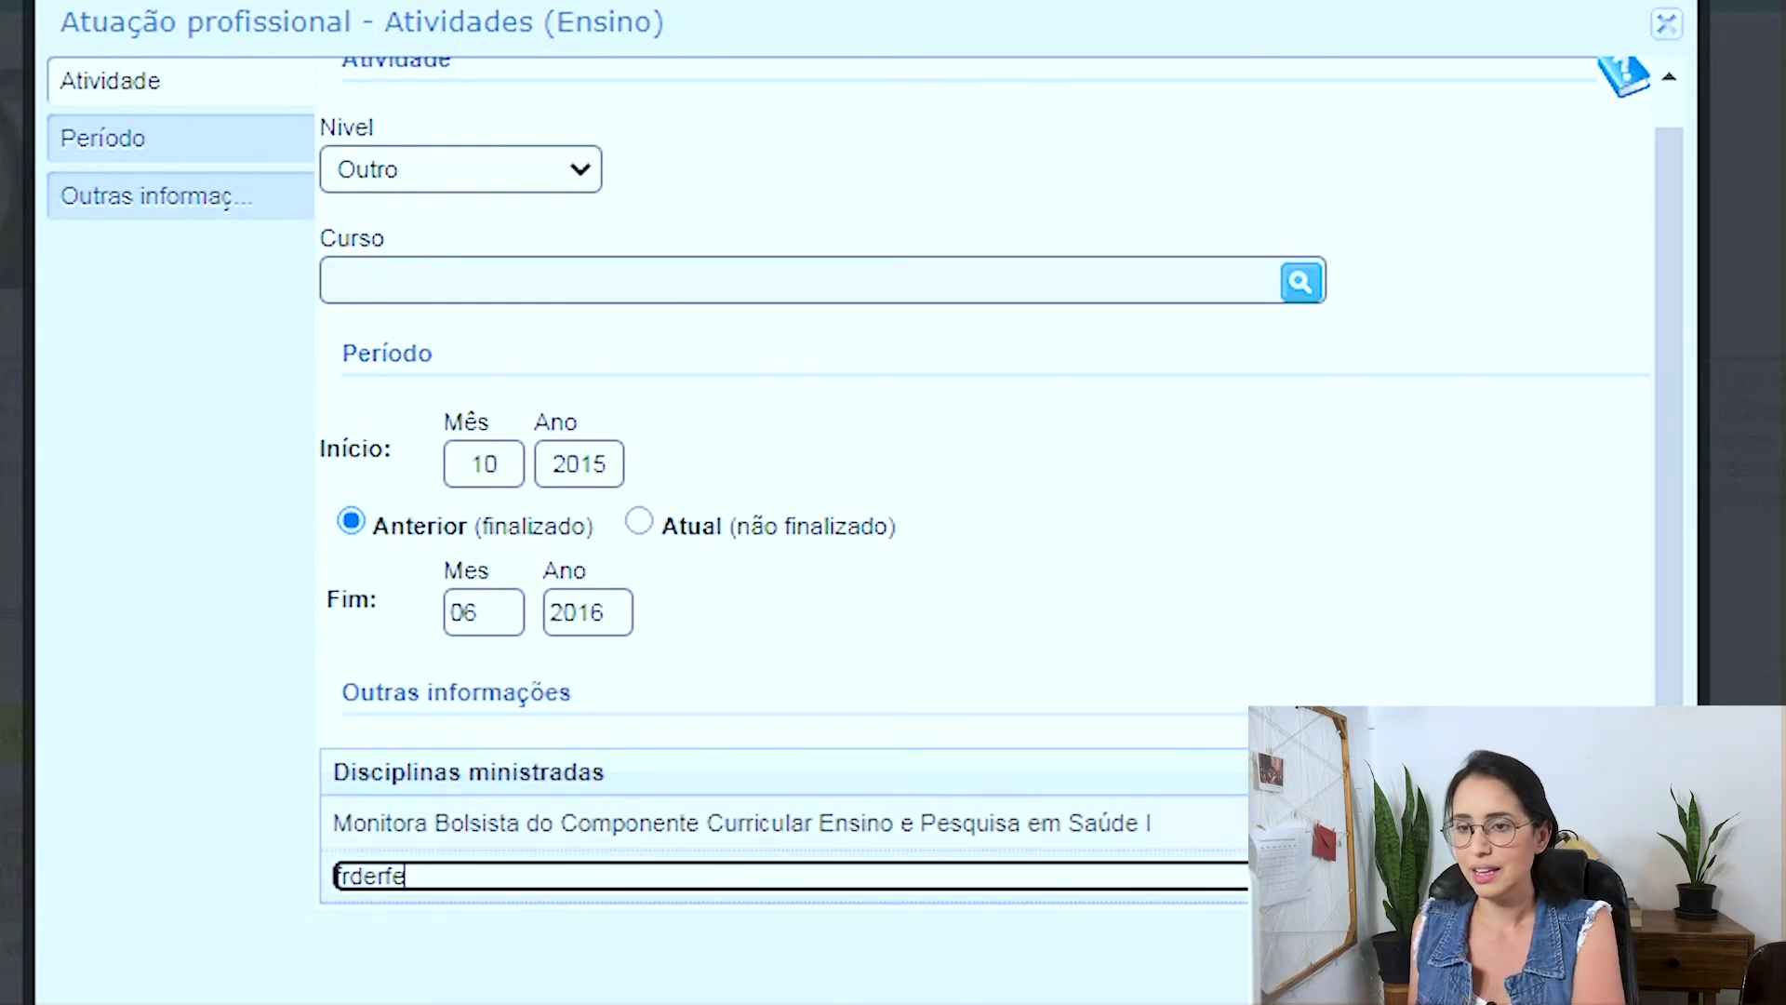
{"action": "key", "text": "ctrl+a"}
{"action": "key", "text": "BackSpace"}
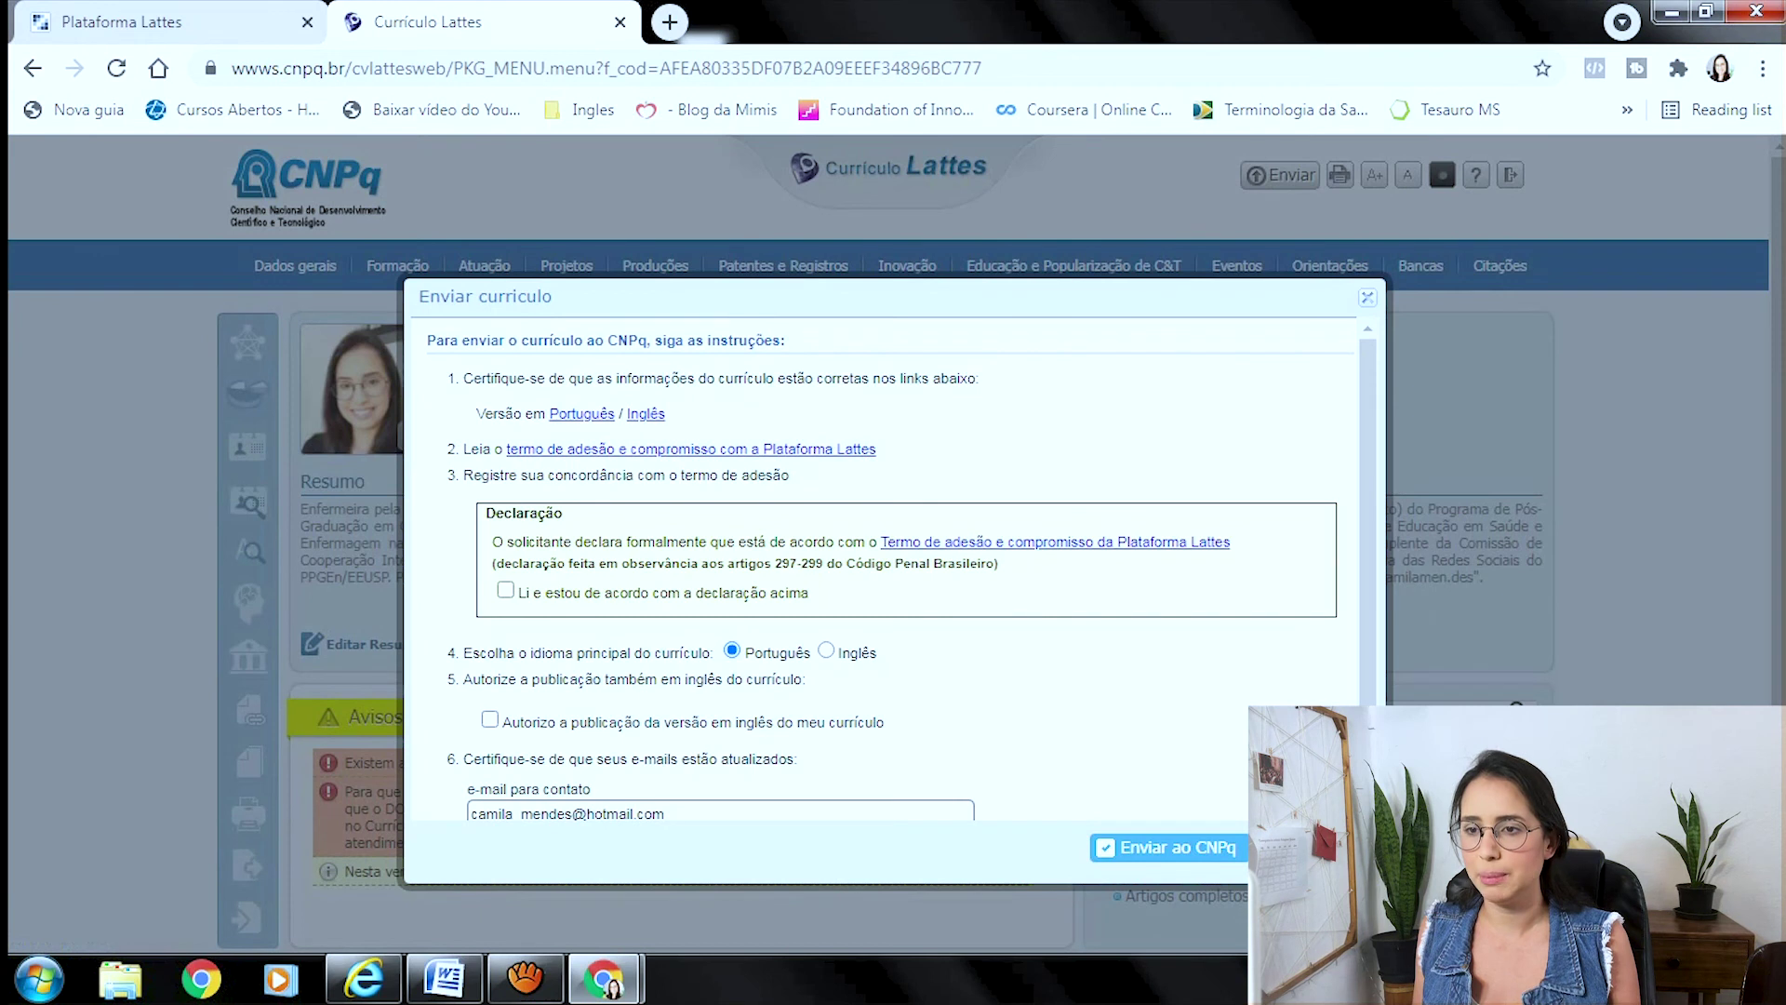
Accept the Declaração, authorize publication of the English version as well, and submit the currículo to CNPq
{"action": "left_click", "coordinate": [505, 589]}
{"action": "left_click", "coordinate": [489, 719]}
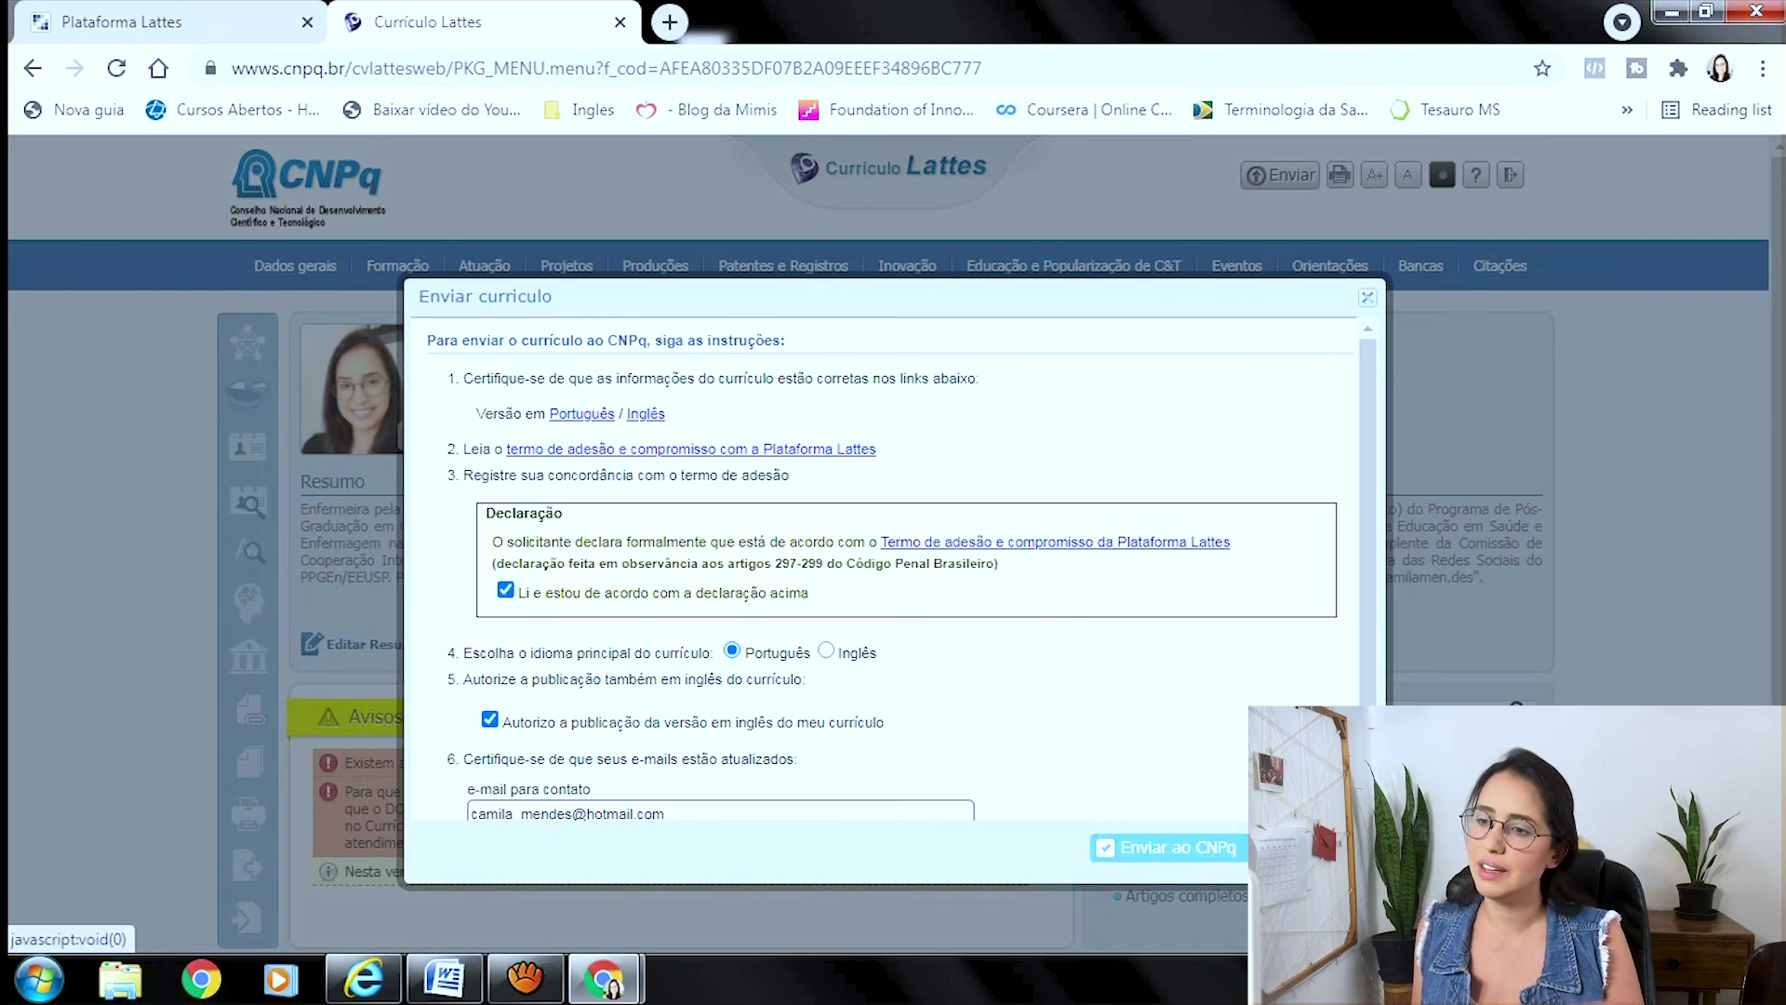
{"action": "left_click", "coordinate": [1166, 847]}
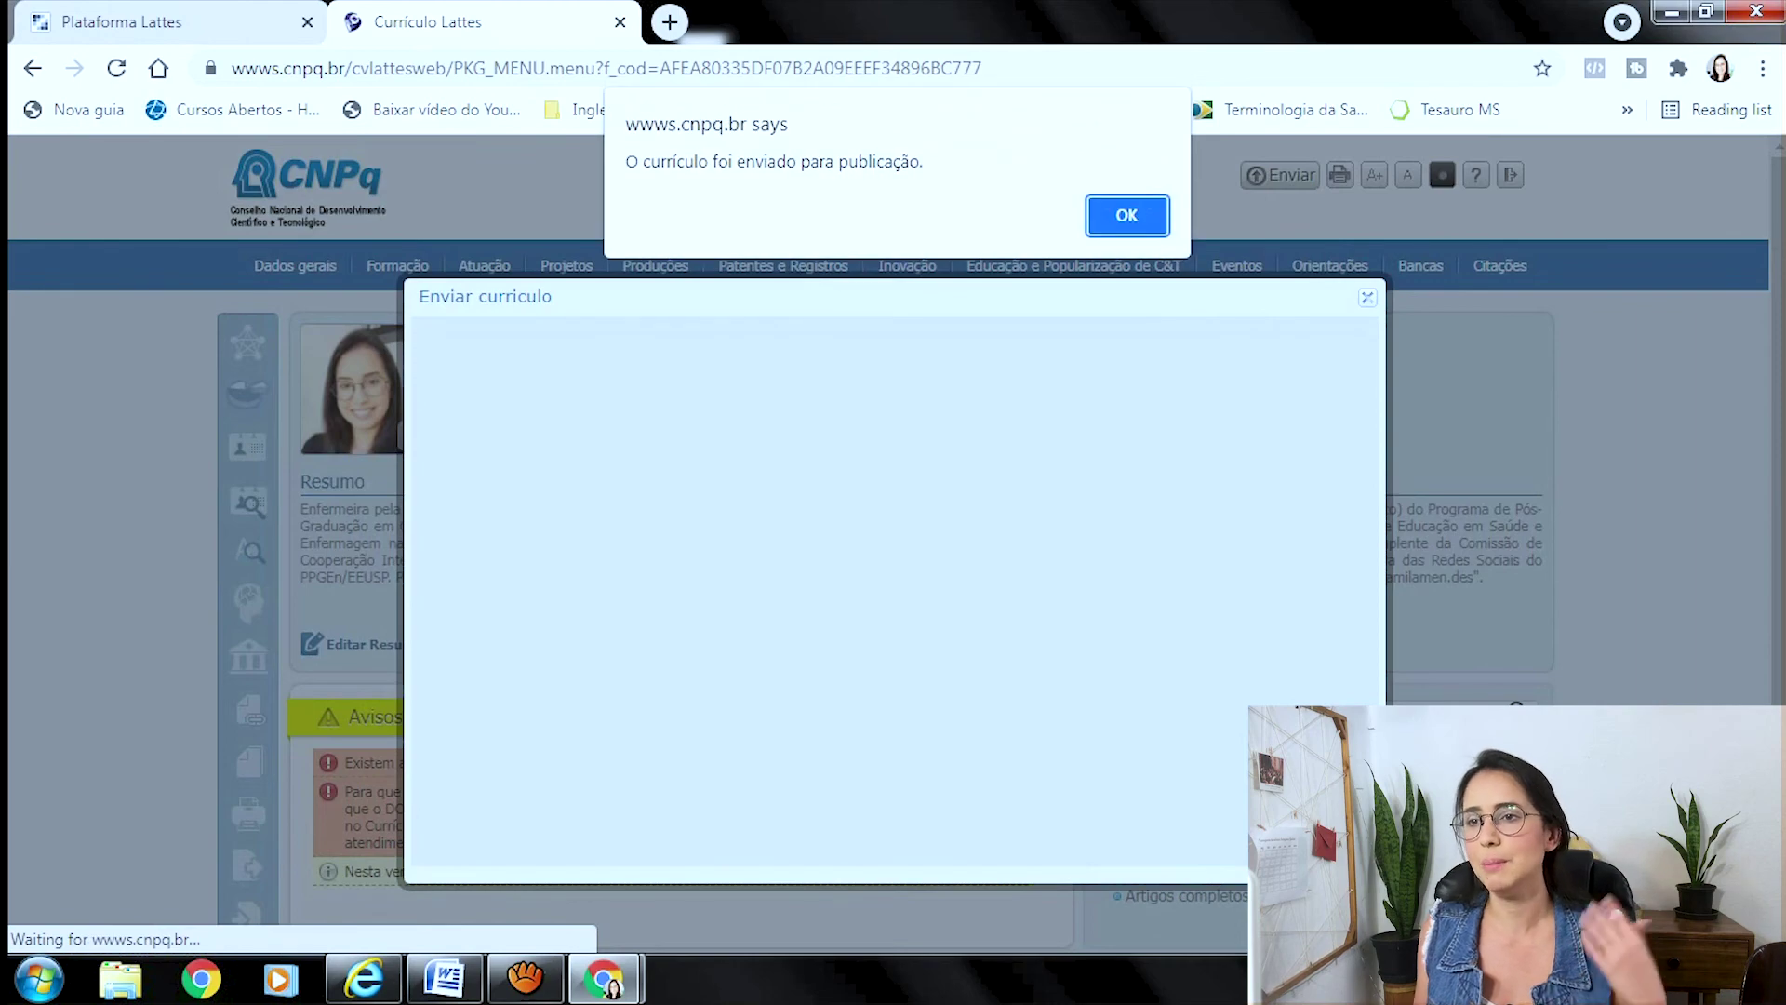